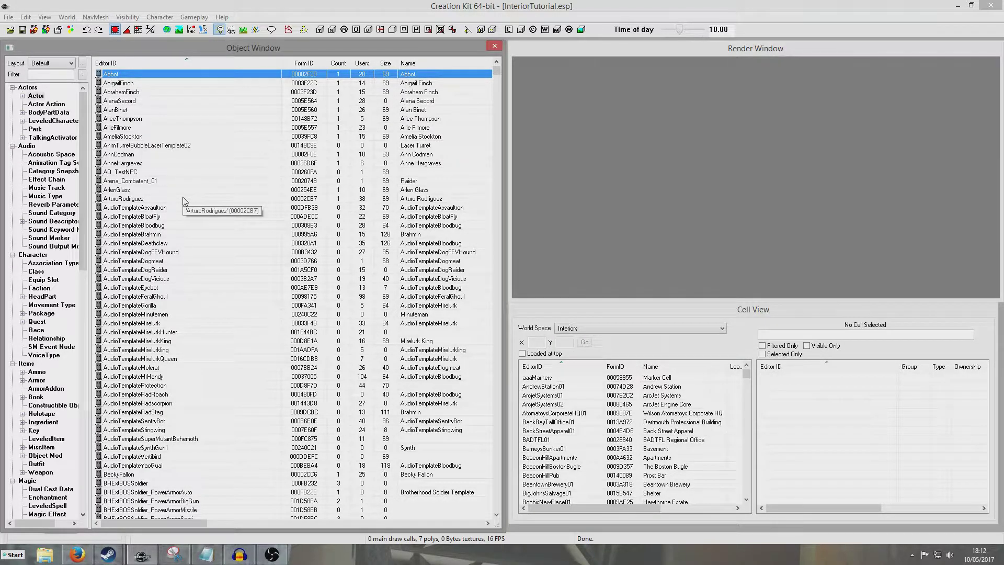
Add a new actor record with ID TutWorkshopNPC, name 'Workshop NPC', flagged Unique.
right_click(149, 120)
click(170, 124)
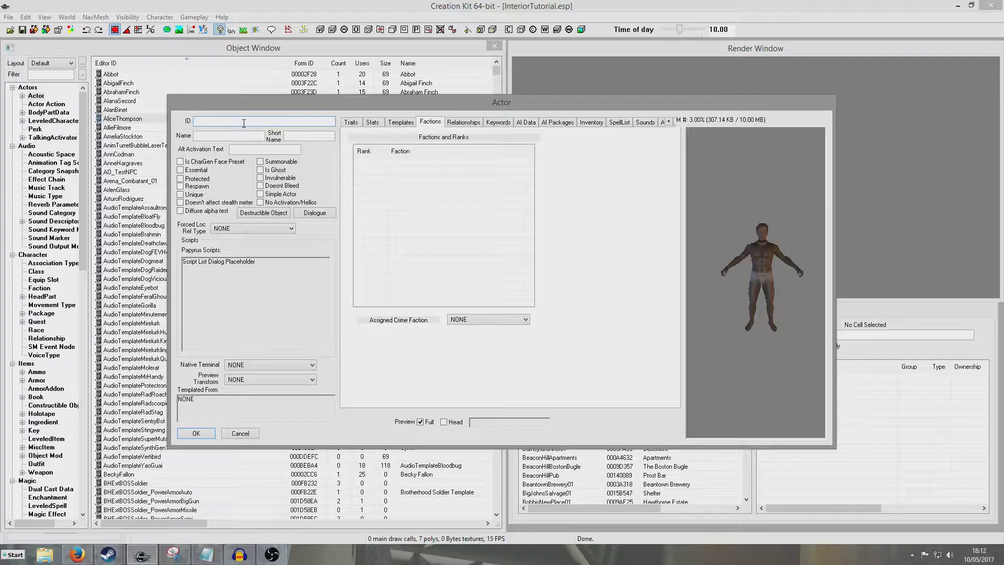
text(Works)
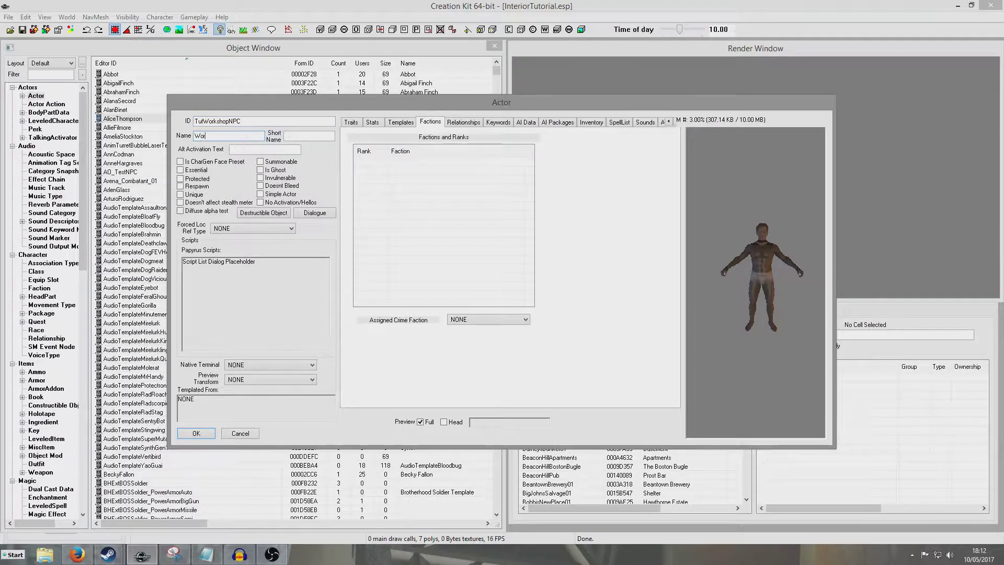
text(Workshop NPC)
click(186, 197)
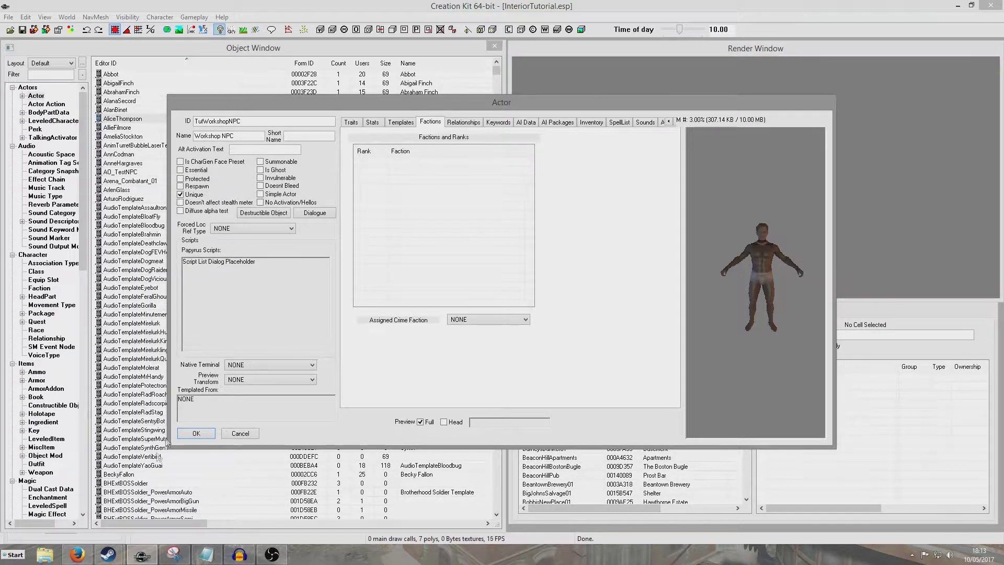
click(196, 433)
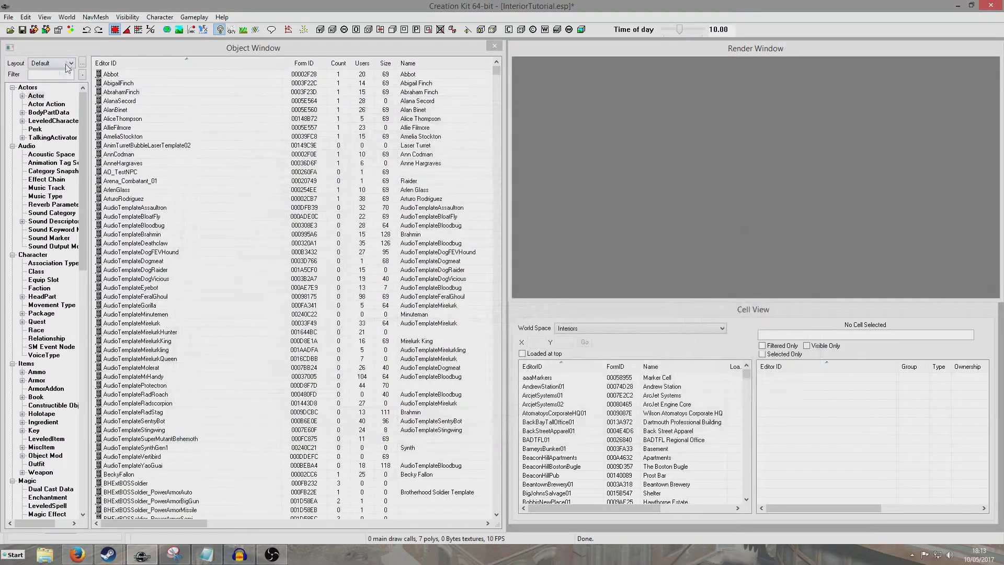
Filter objects for 'tutwor', open TutWorkshopNPC, and search its addable scripts for workshopnpcscript.
click(42, 75)
text(tutwor)
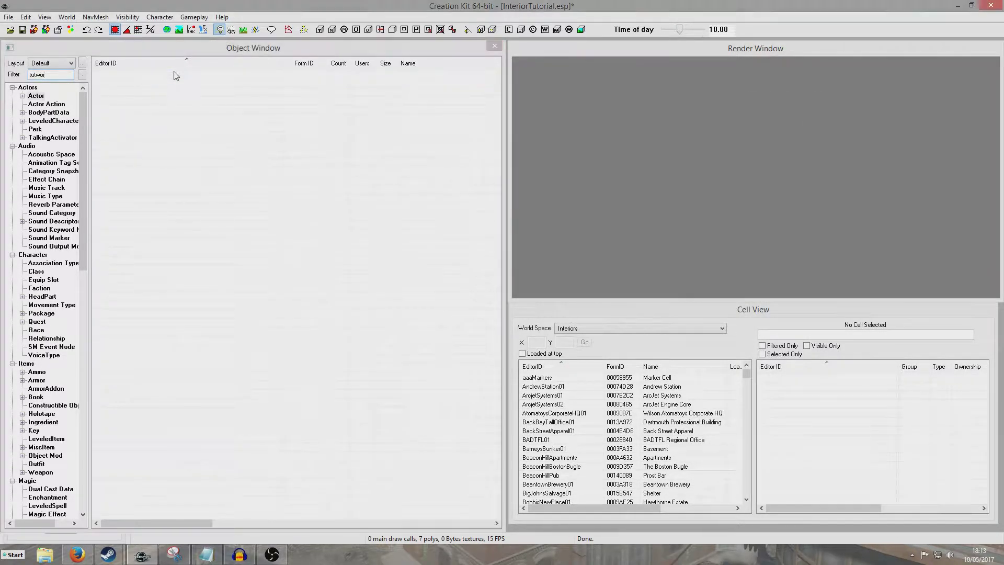
key(Return)
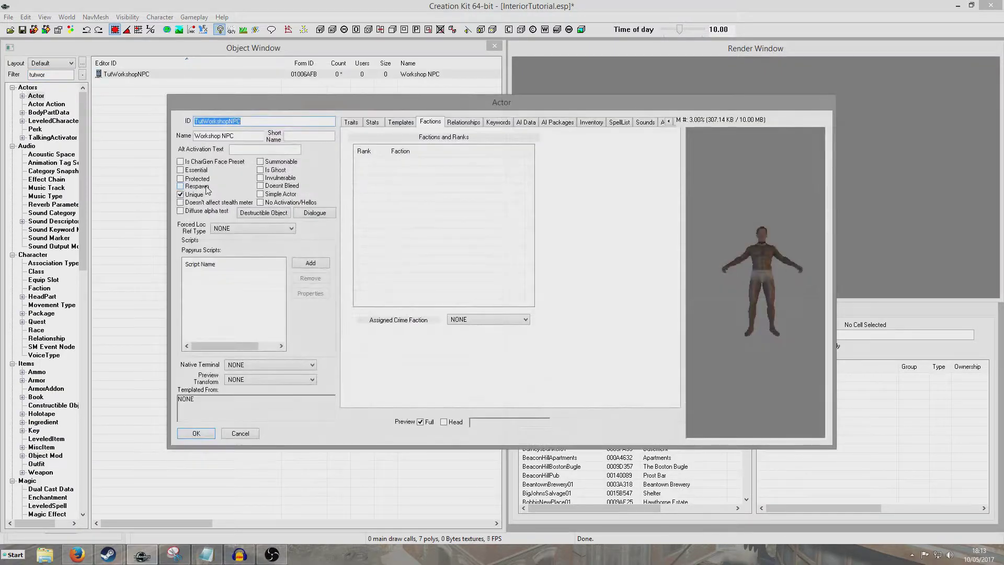
click(309, 263)
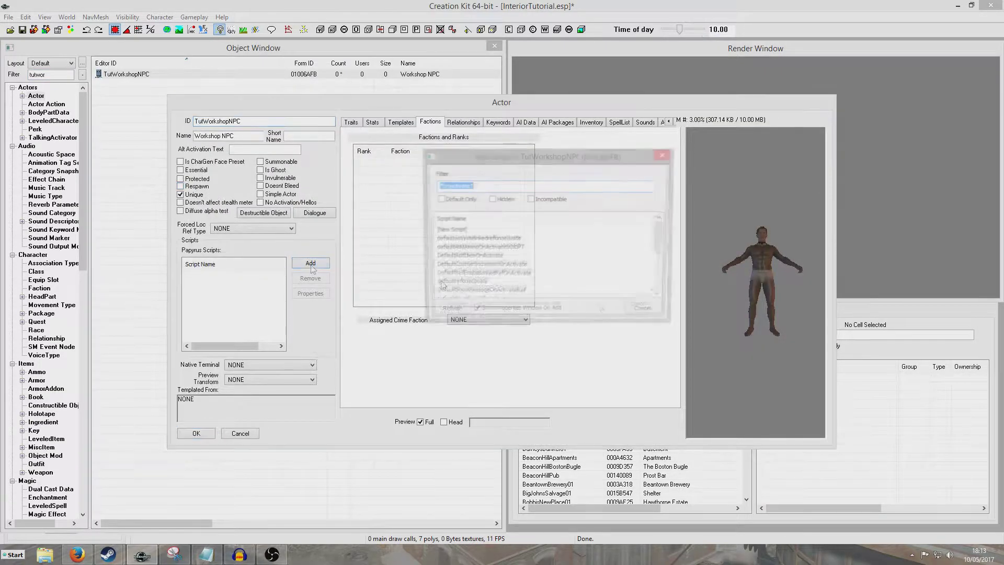
click(442, 187)
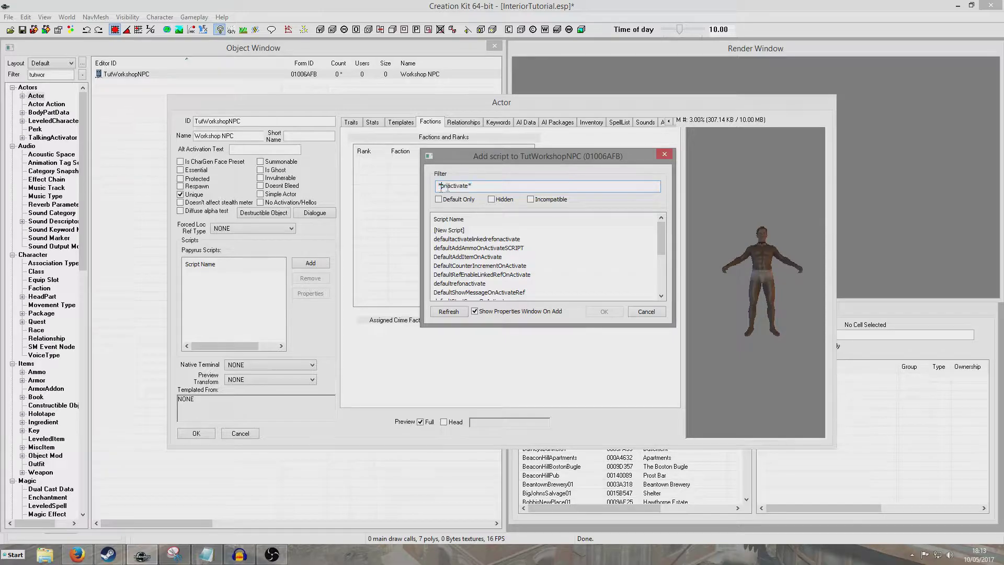
text(workshop)
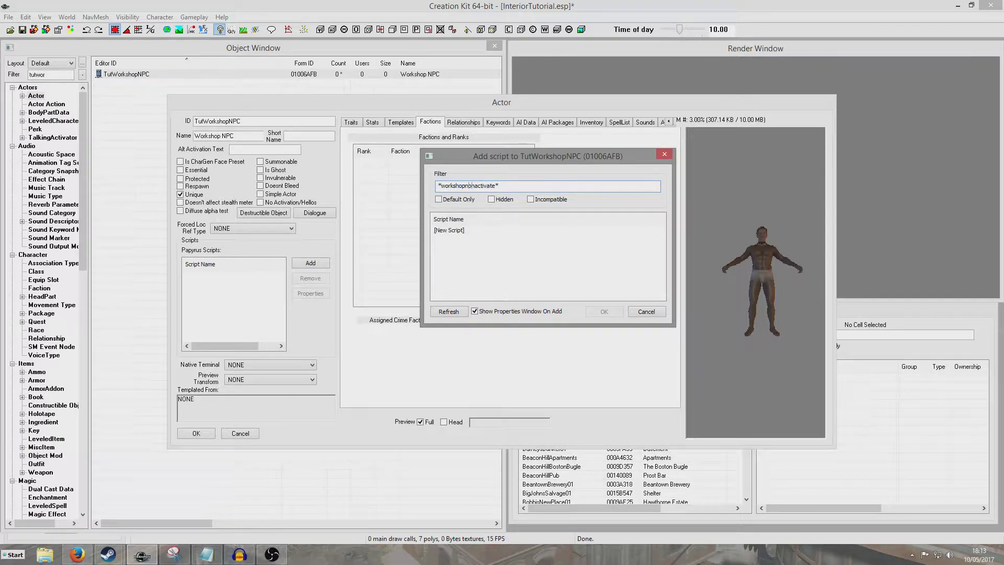
key(BackSpace)
key(BackSpace)
key(BackSpace)
key(BackSpace)
key(BackSpace)
key(BackSpace)
key(BackSpace)
Attach workshopnpcscript and set bCommandable, bAllowCaravan and bAllowMove to True.
double_click(457, 239)
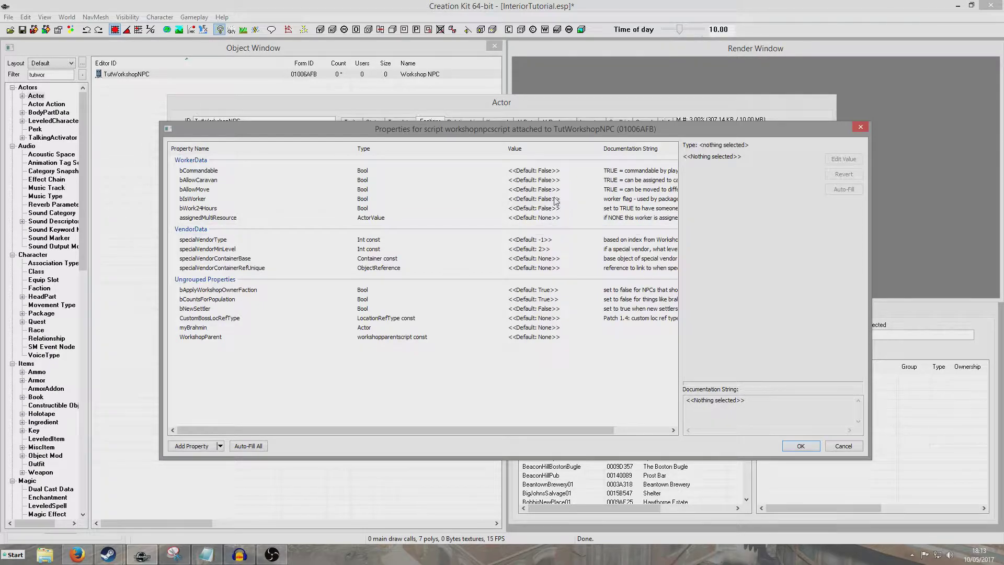
double_click(535, 171)
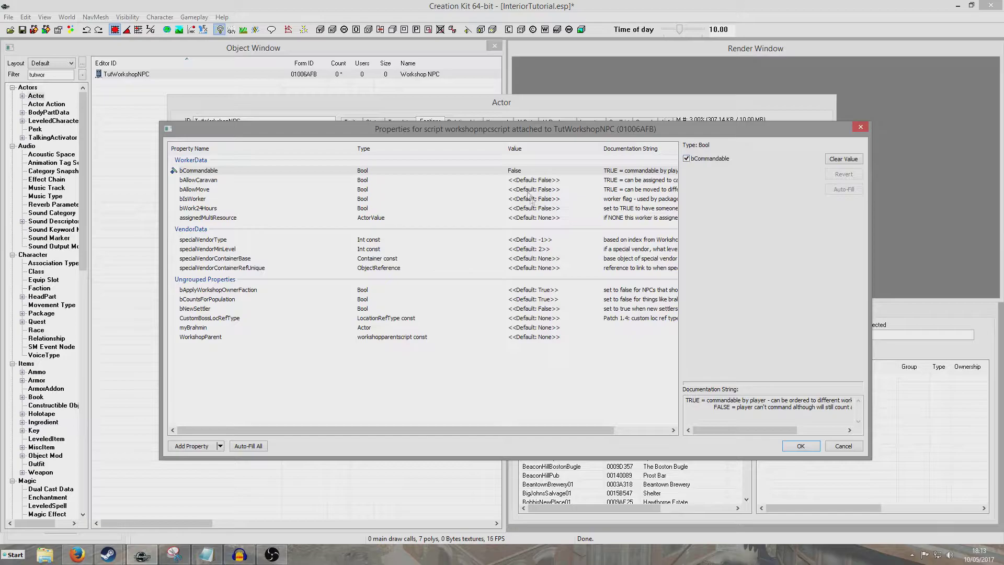
double_click(531, 181)
click(687, 159)
double_click(538, 190)
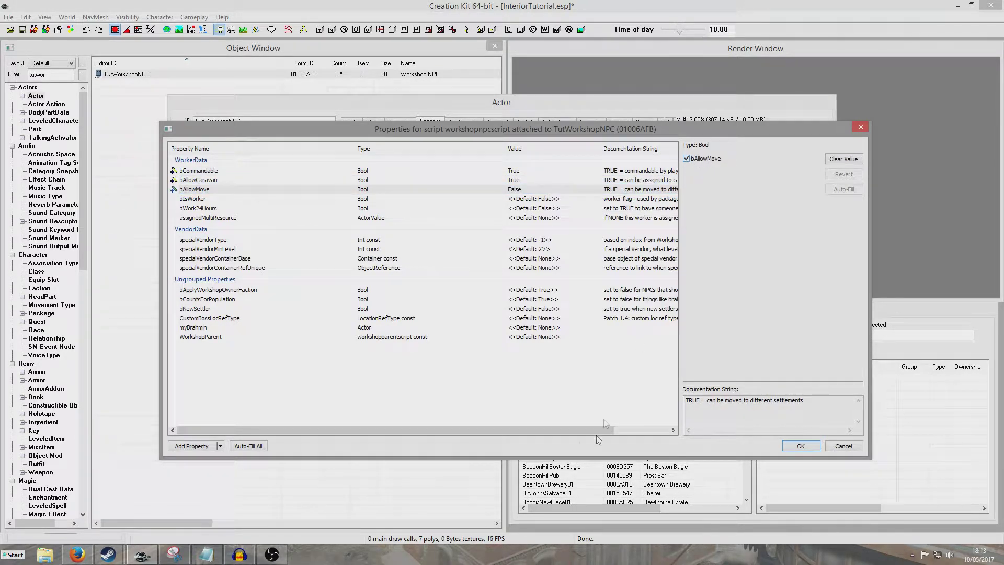
click(626, 430)
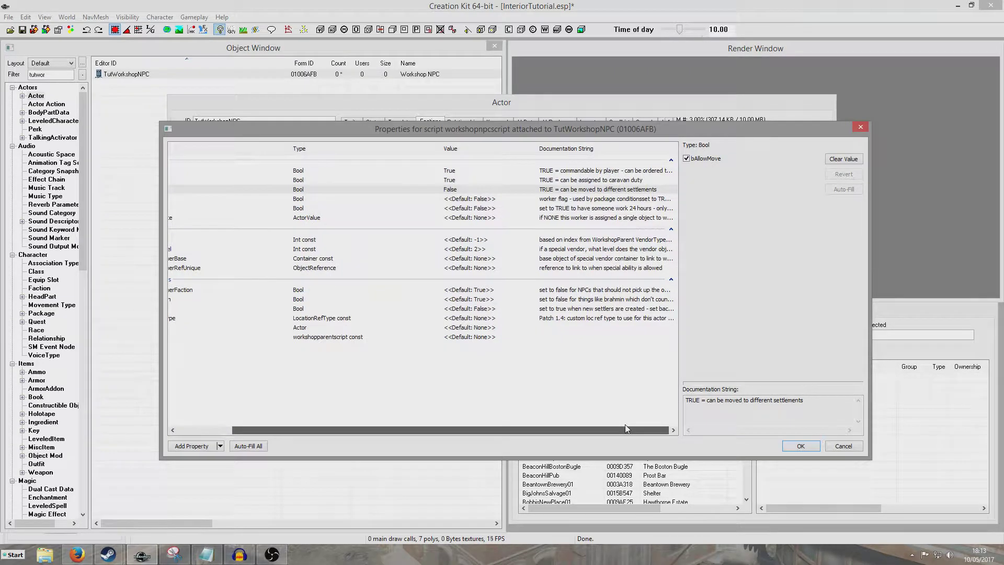
drag(627, 428, 474, 435)
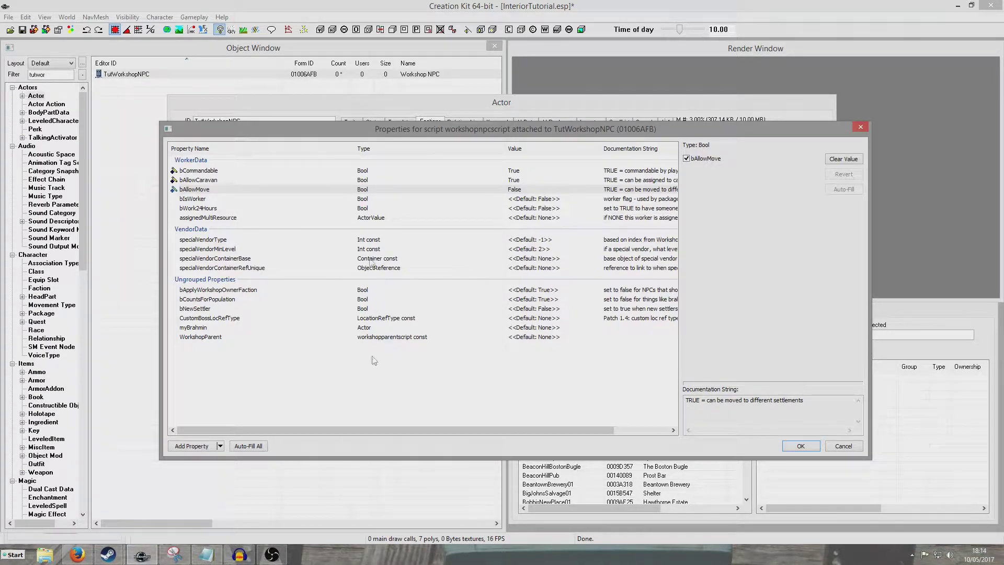
Auto-fill the WorkshopParent property with WorkshopParent (0002058E).
click(395, 338)
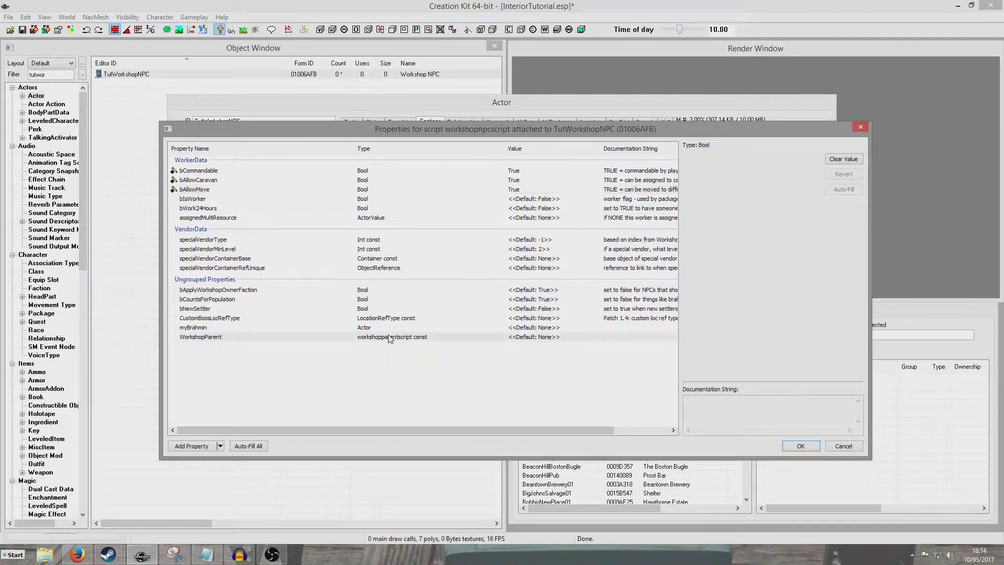
click(843, 190)
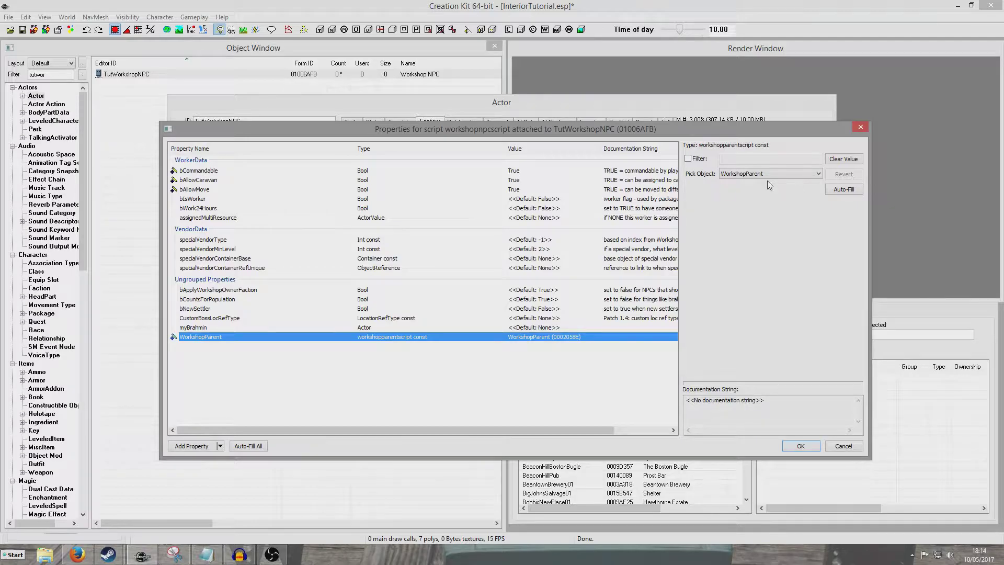
click(635, 299)
drag(557, 427, 633, 434)
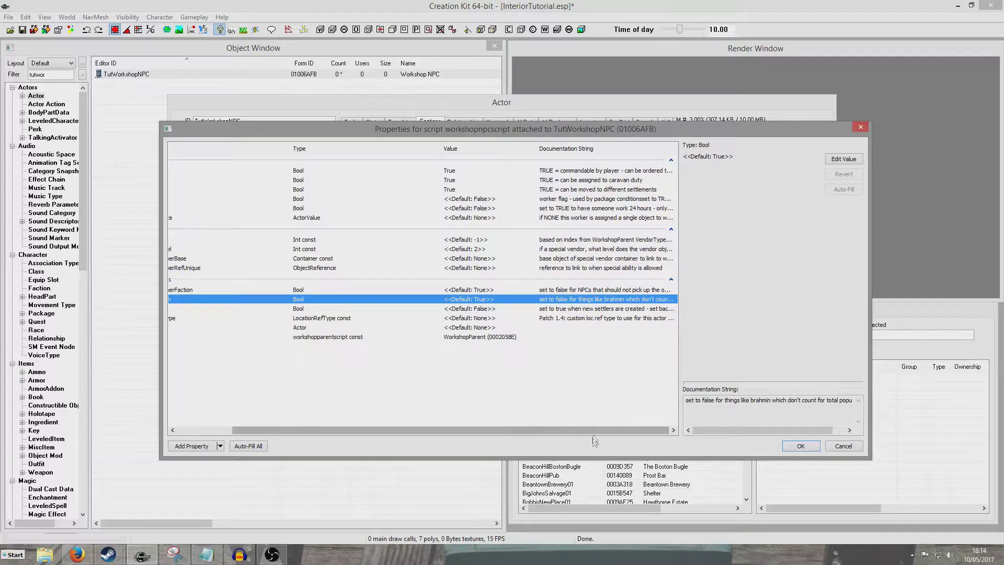
drag(591, 433, 528, 434)
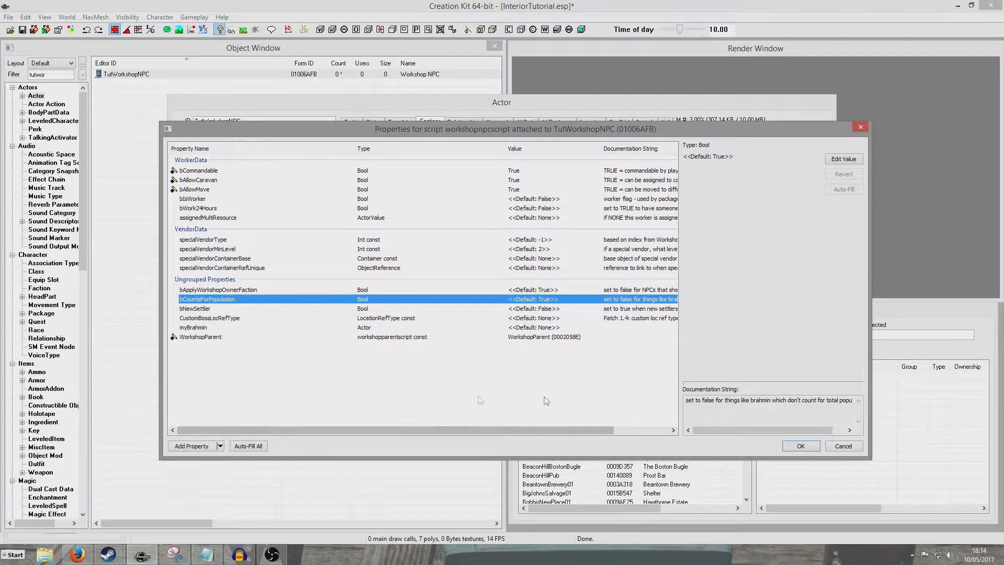
Confirm the script properties and add WorkshopNPCFaction to the actor at rank -1.
click(799, 446)
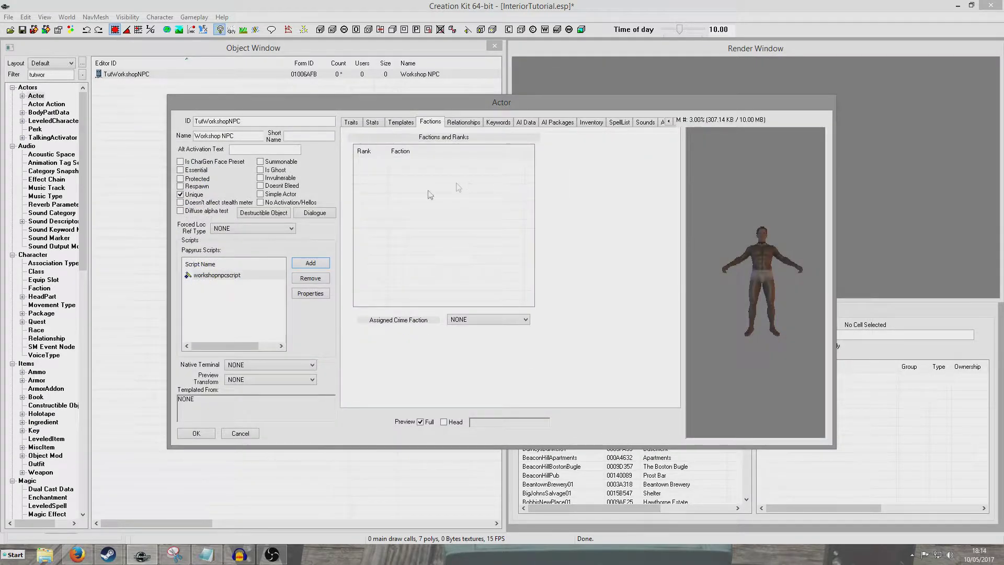
right_click(399, 183)
click(424, 188)
text(workshopn)
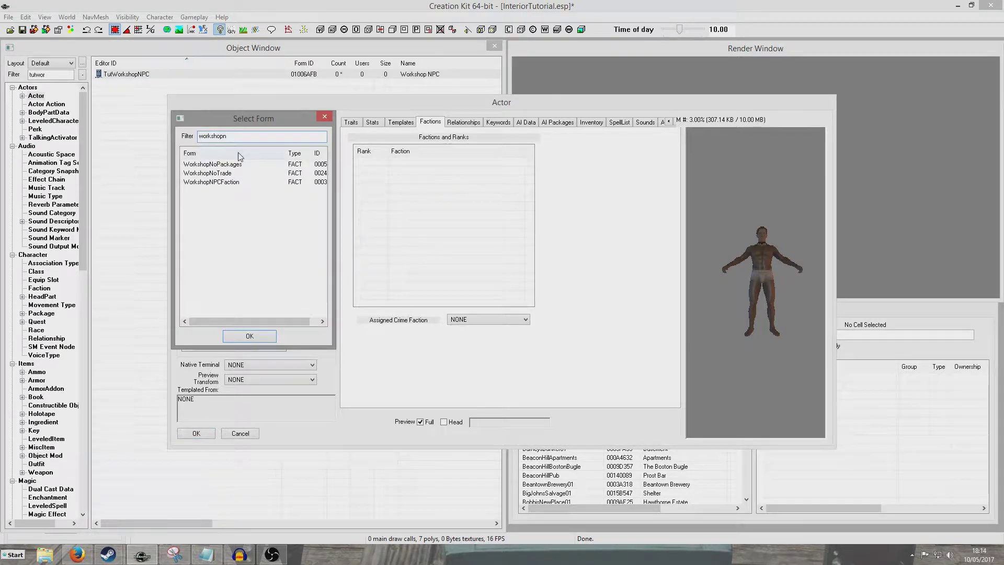
double_click(232, 182)
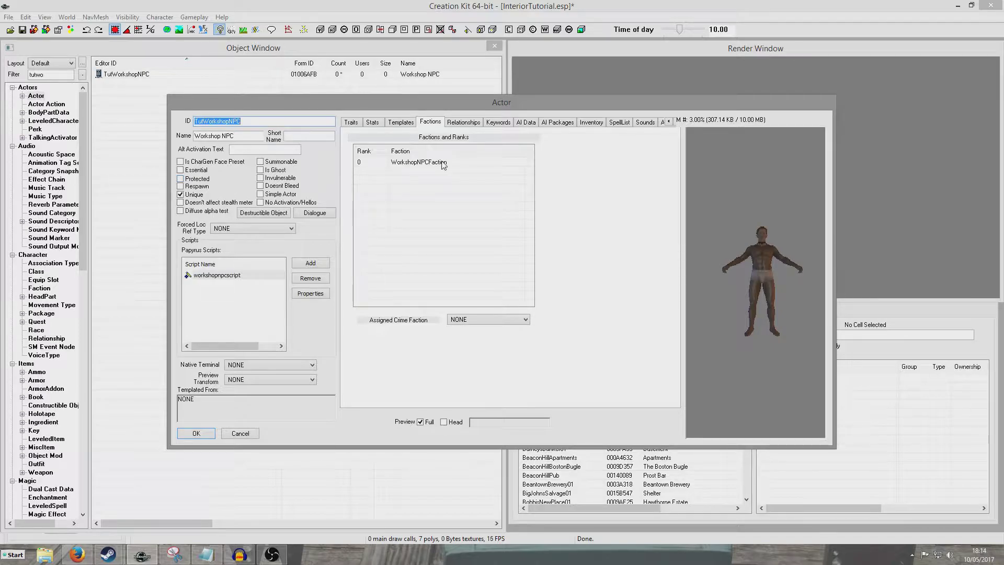
click(391, 162)
click(388, 162)
text(-1)
click(450, 266)
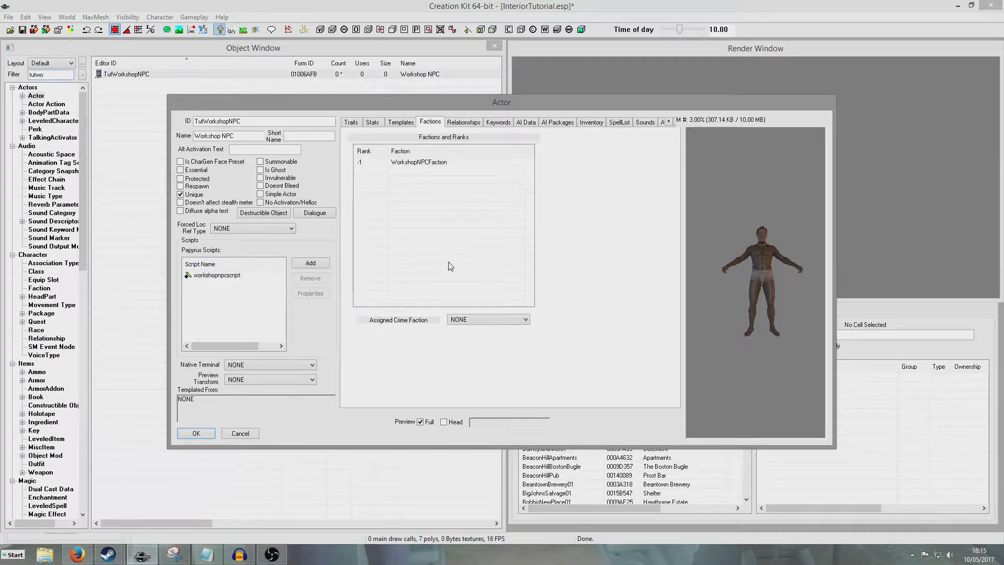
Verify the faction rank stays -1 and close the actor record with OK.
click(363, 164)
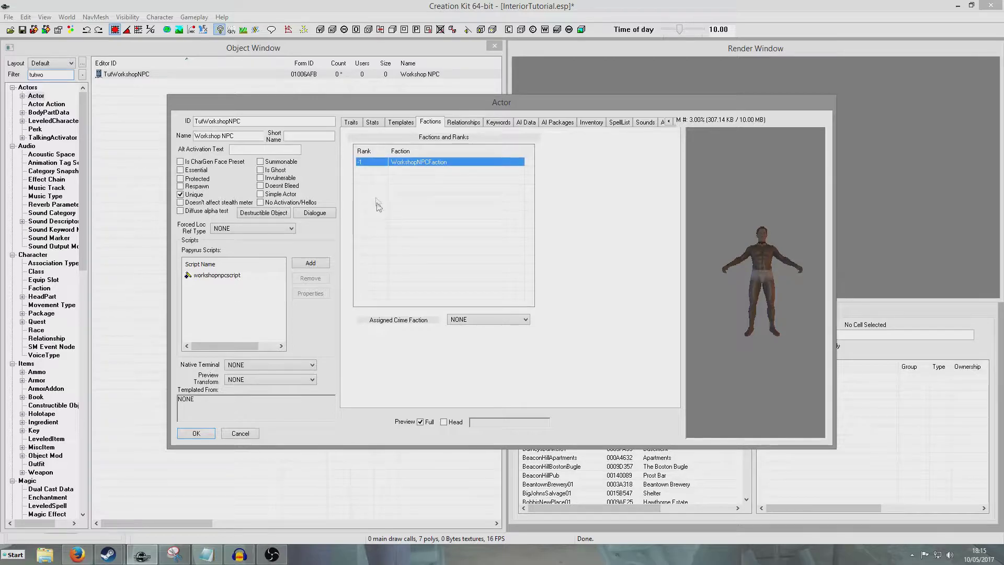
double_click(368, 164)
key(Return)
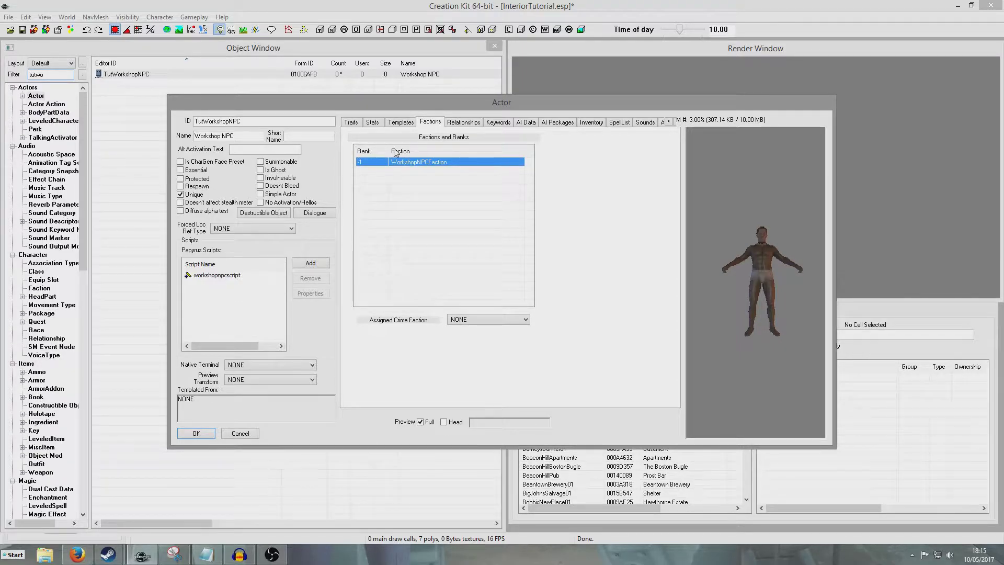
click(414, 191)
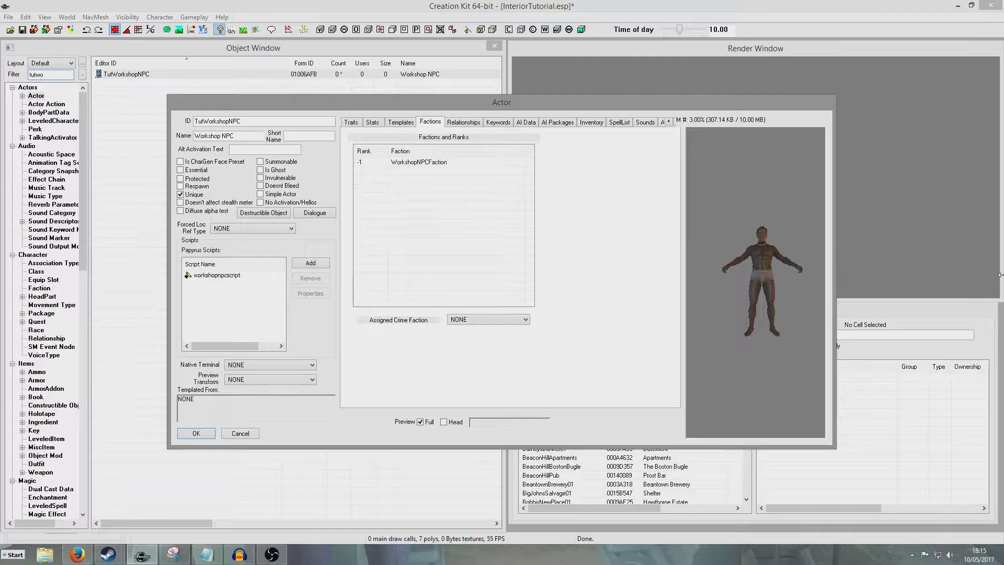
click(453, 211)
click(453, 194)
click(195, 433)
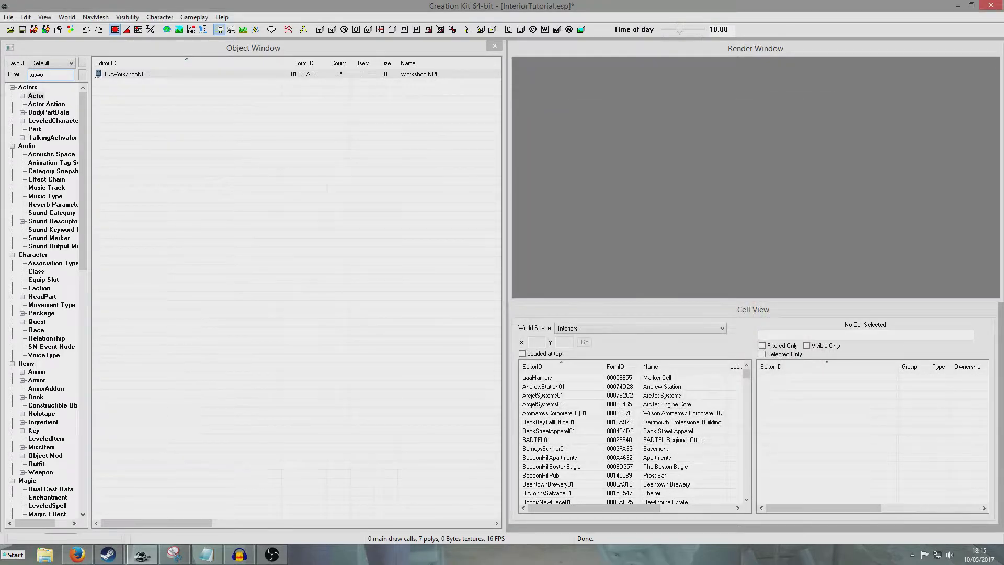
Save the plugin and open TutorialMusicQuest's Quest Data from the quests filtered by 'tut'.
click(22, 30)
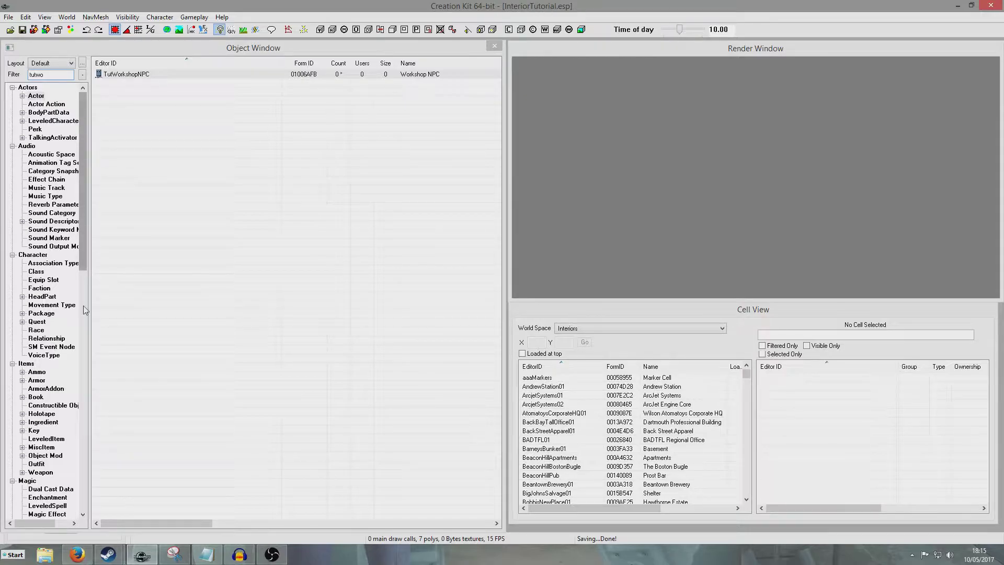
click(37, 322)
double_click(46, 78)
text(tut)
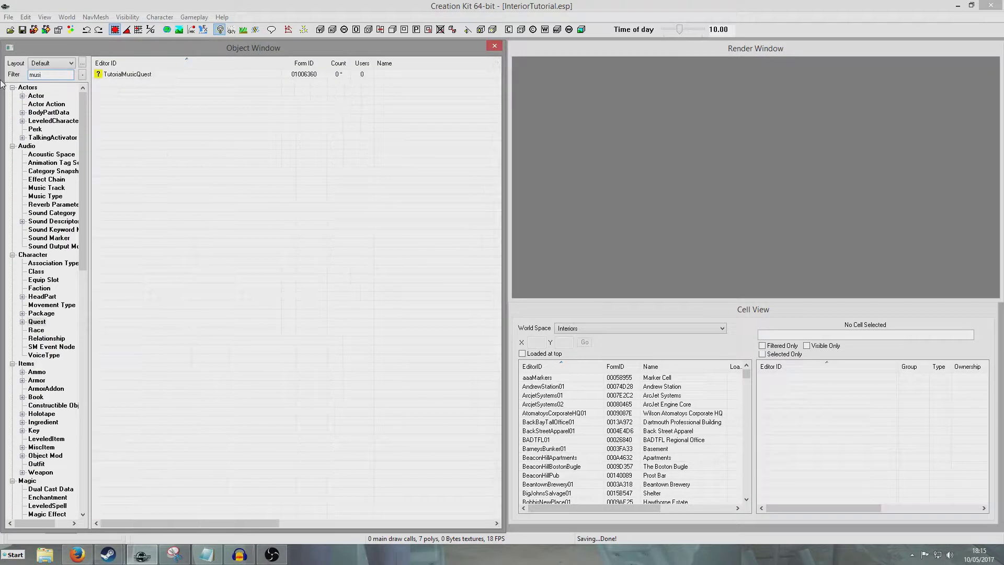
double_click(163, 74)
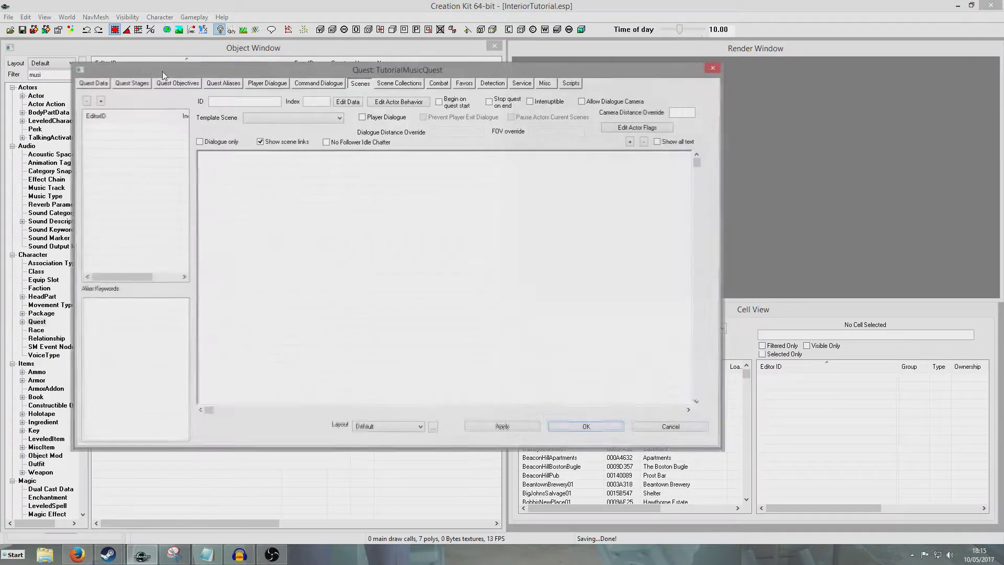
drag(190, 70, 296, 84)
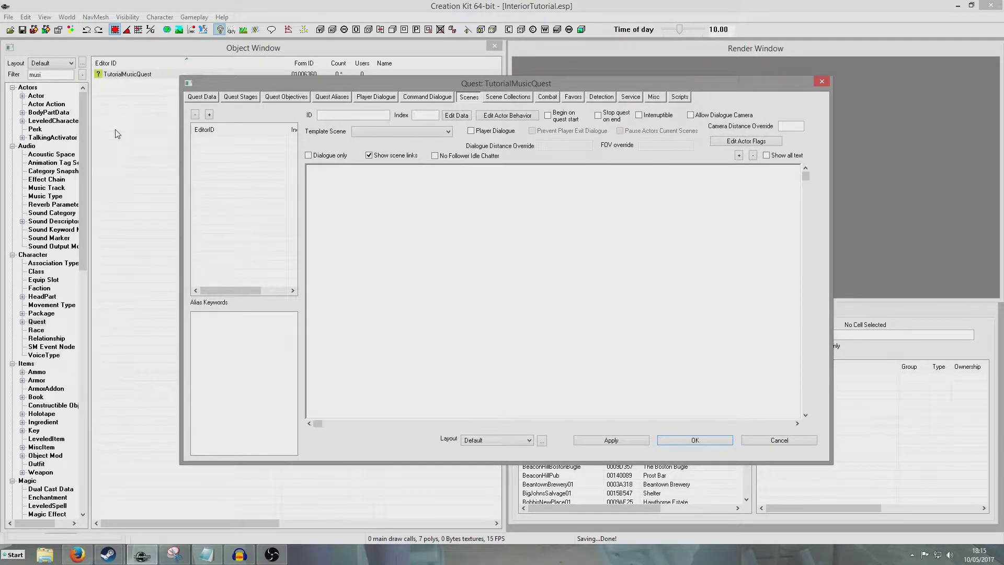
right_click(116, 122)
click(226, 119)
click(546, 85)
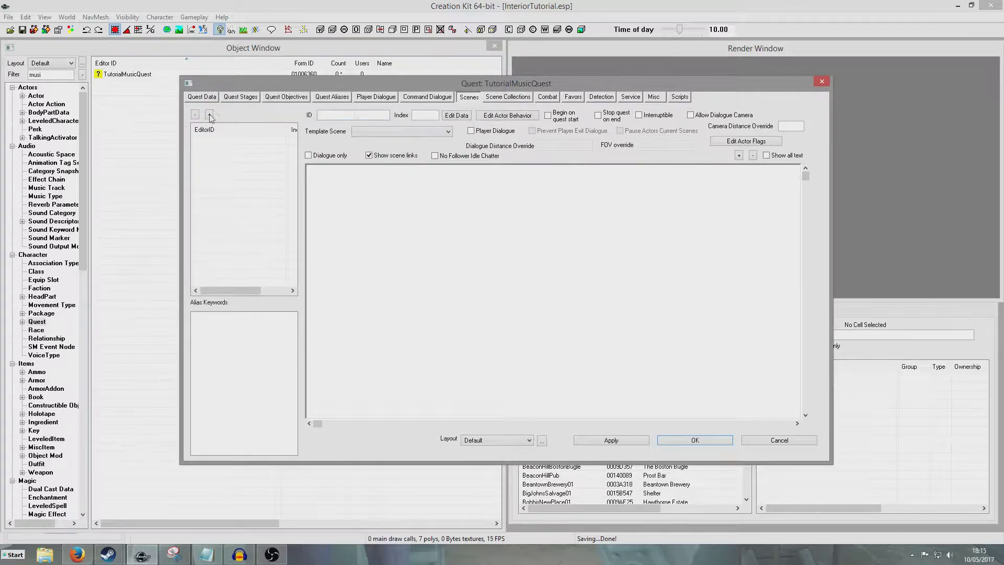
click(203, 97)
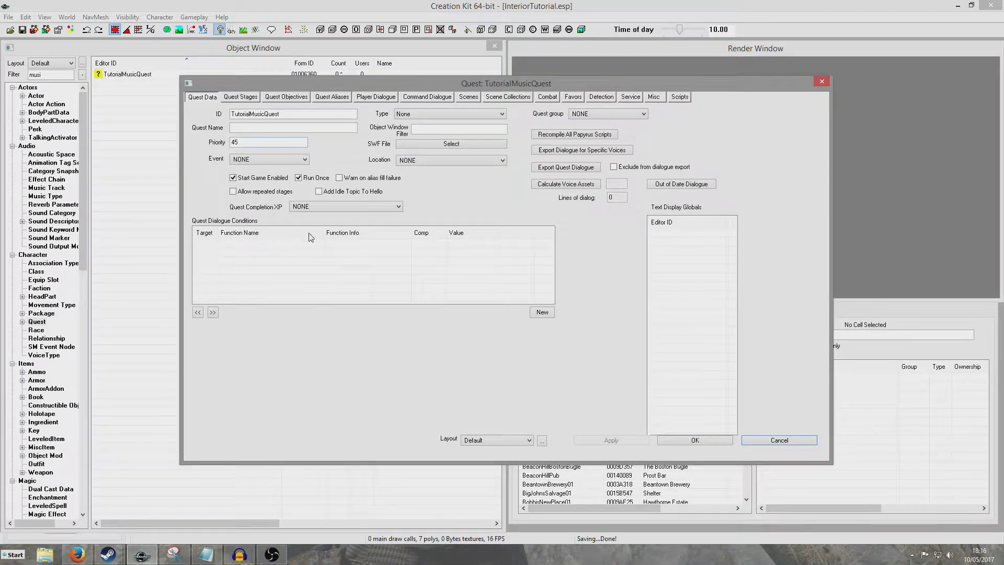
Change the quest priority to 5, apply, and save the plugin.
double_click(251, 143)
text(5)
click(254, 142)
click(684, 440)
click(22, 31)
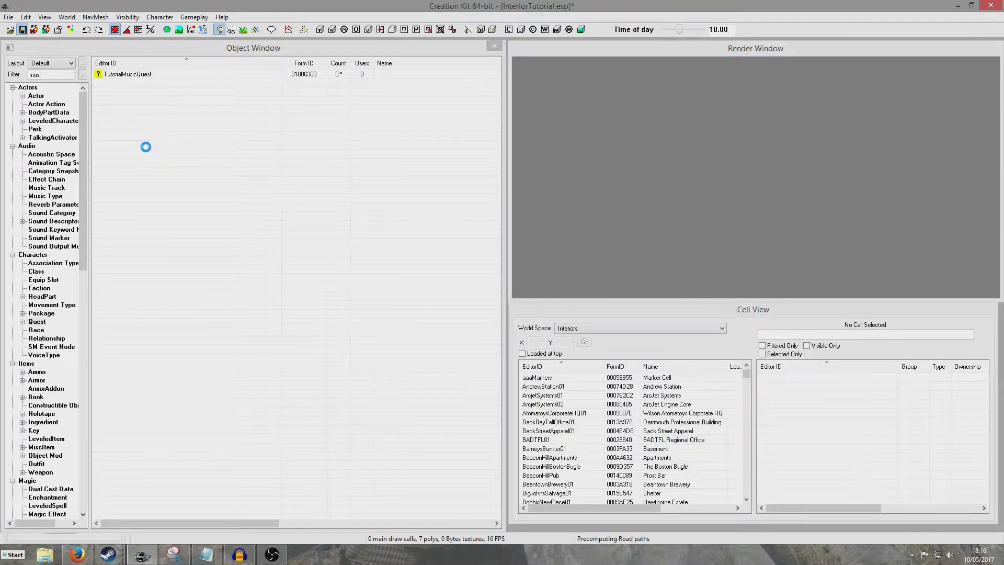
click(148, 151)
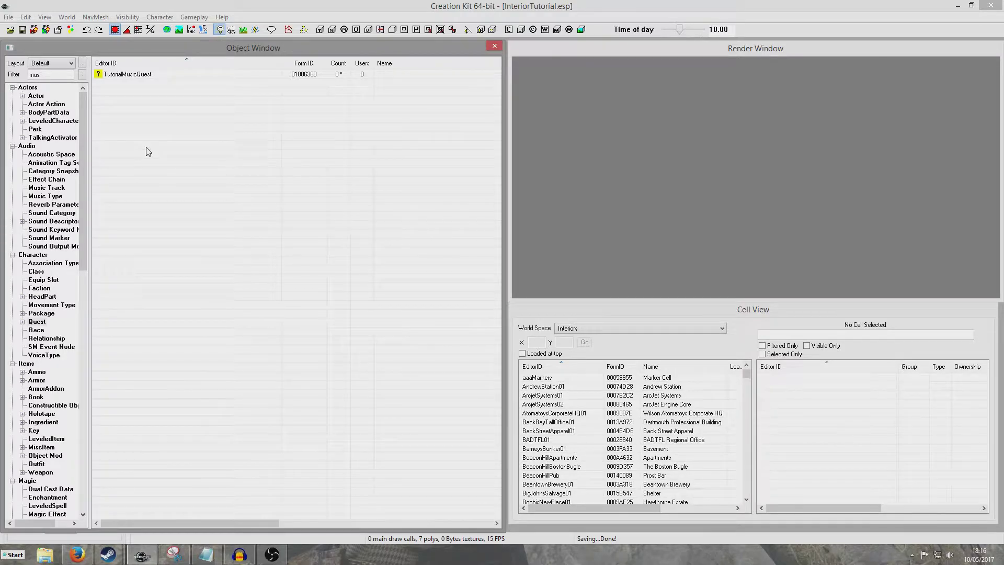
Create reference alias TutWorkshopNPC filled by the unique actor TutWorkshopNPC.
double_click(135, 75)
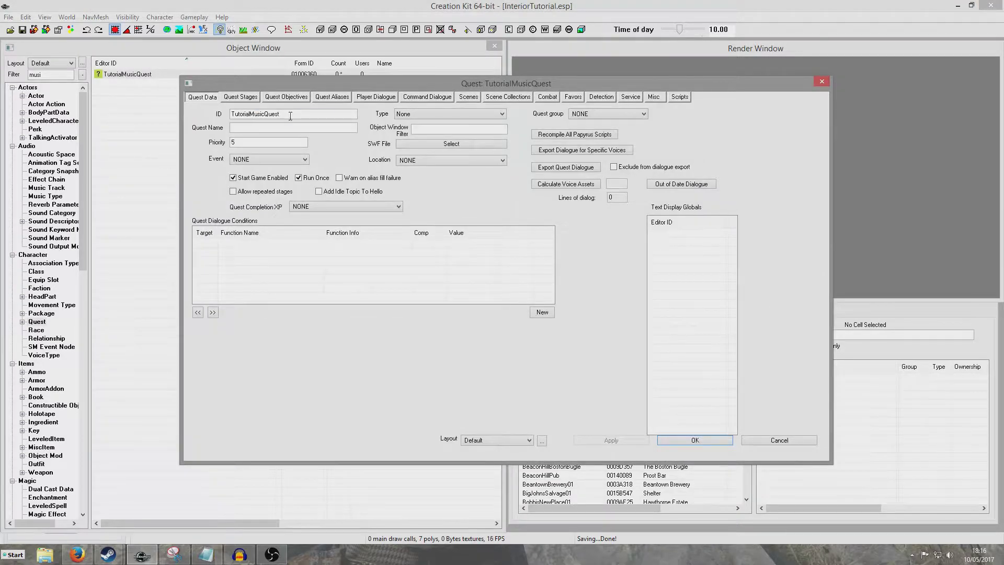
click(328, 98)
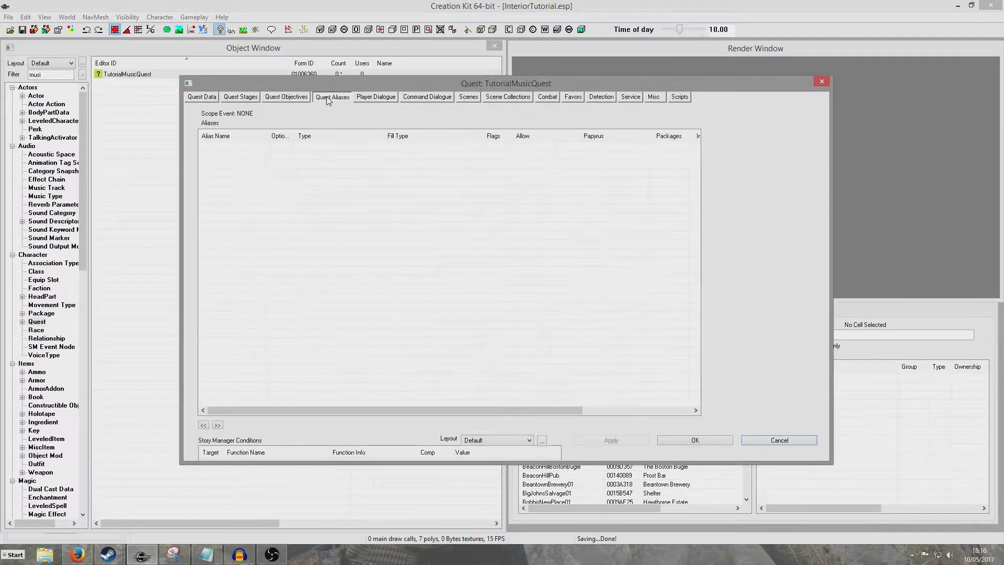
right_click(364, 182)
click(384, 183)
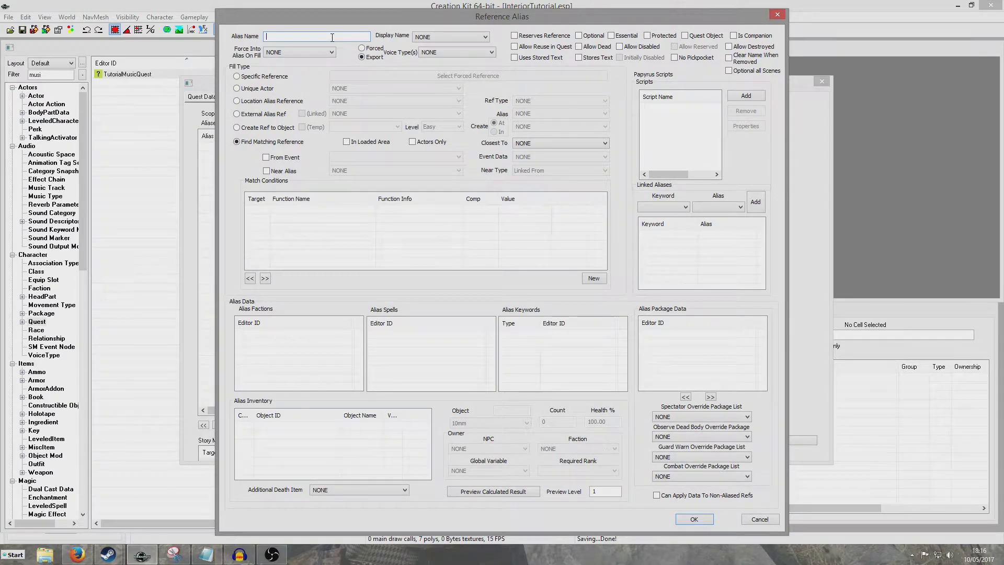
text(TutWorkshopn)
click(236, 88)
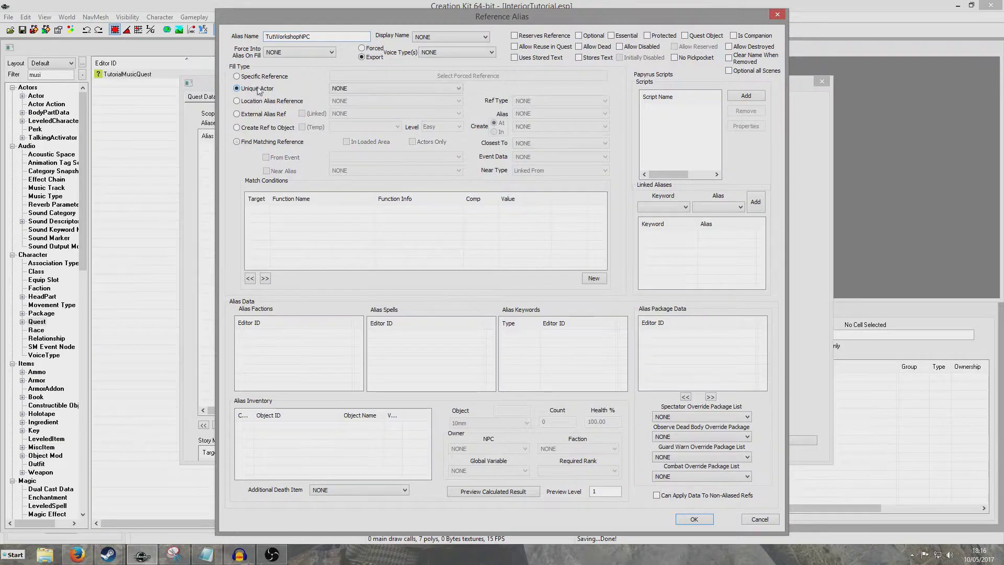
click(353, 88)
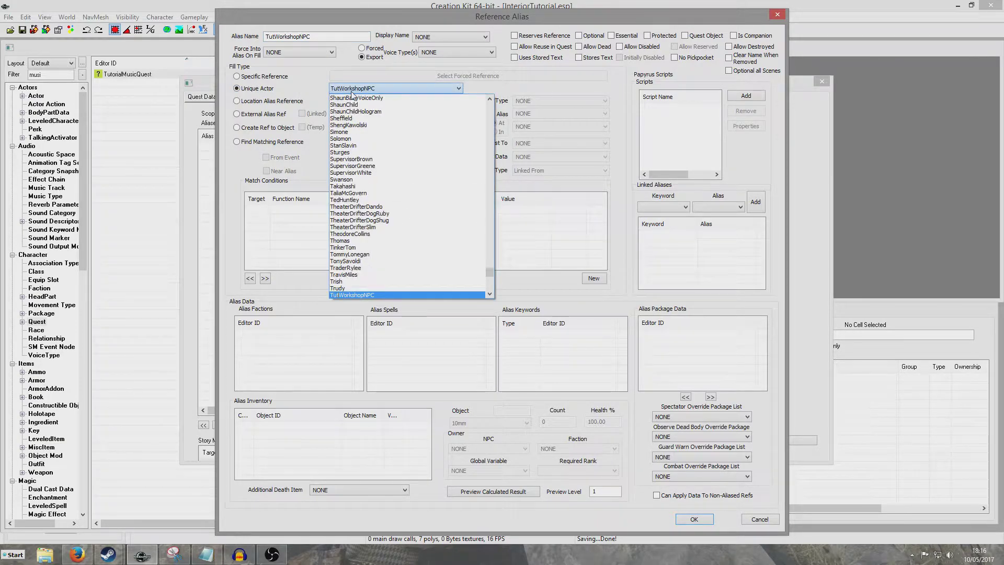
click(352, 90)
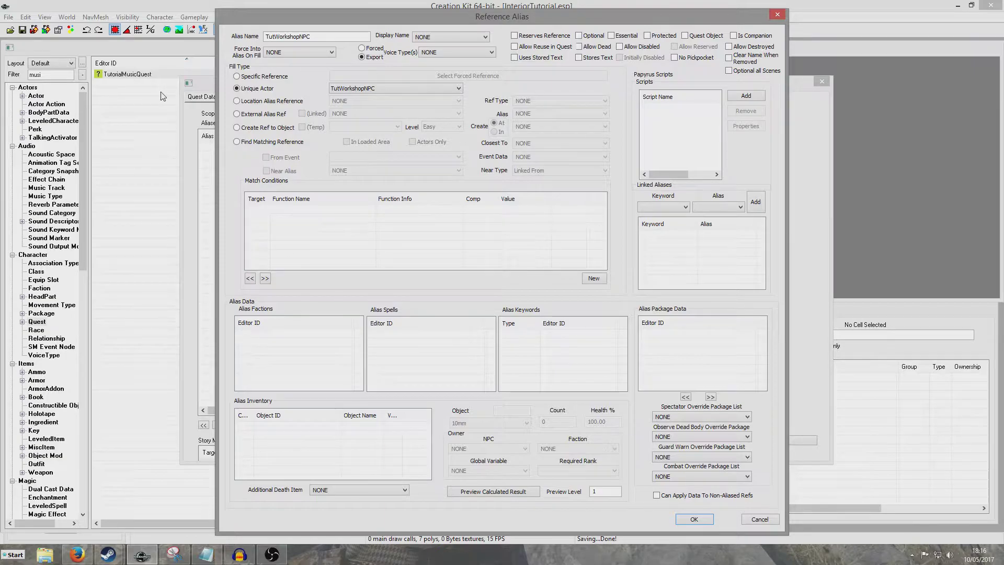
Confirm the alias and quest changes, then save the plugin.
click(685, 520)
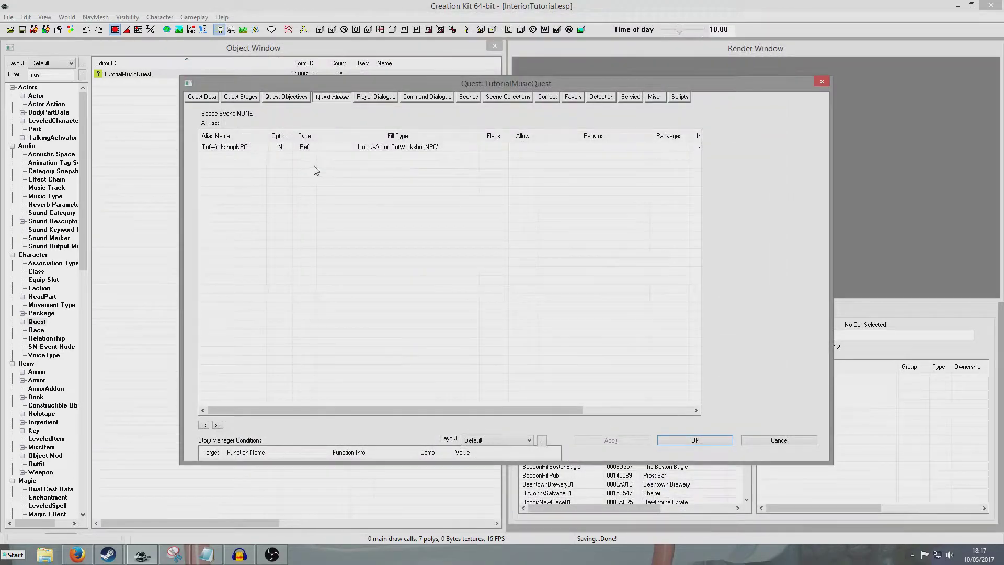
click(699, 438)
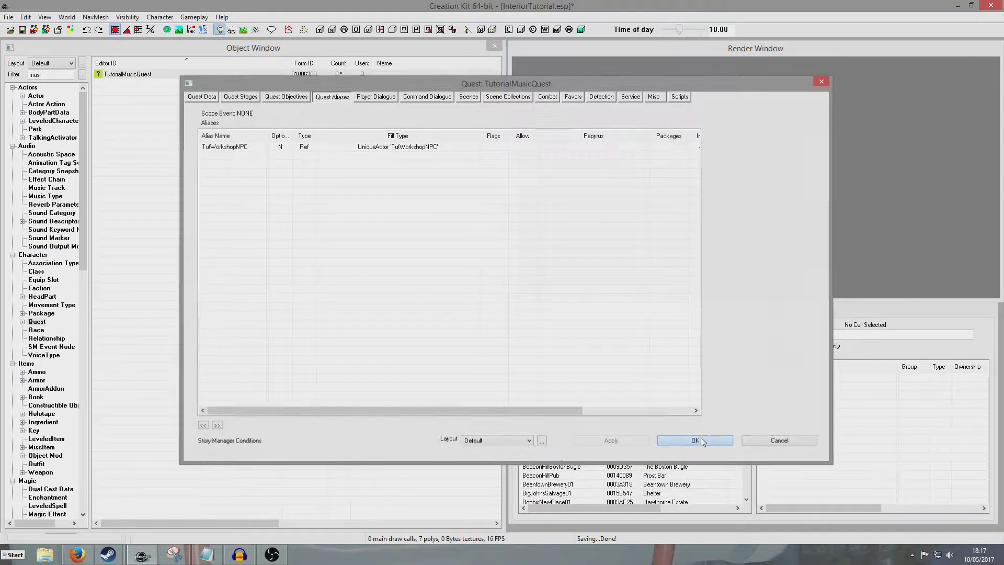
click(22, 30)
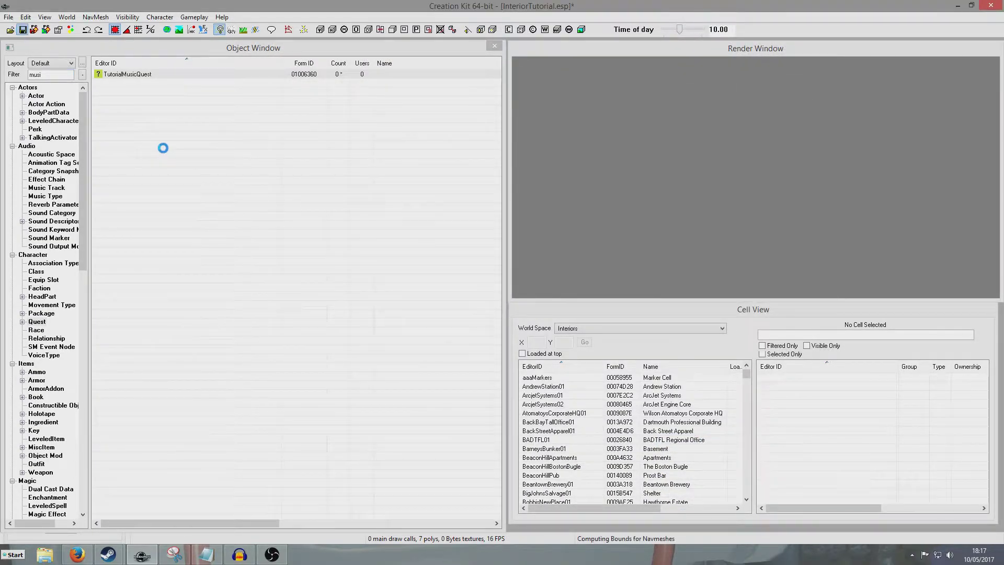
double_click(144, 74)
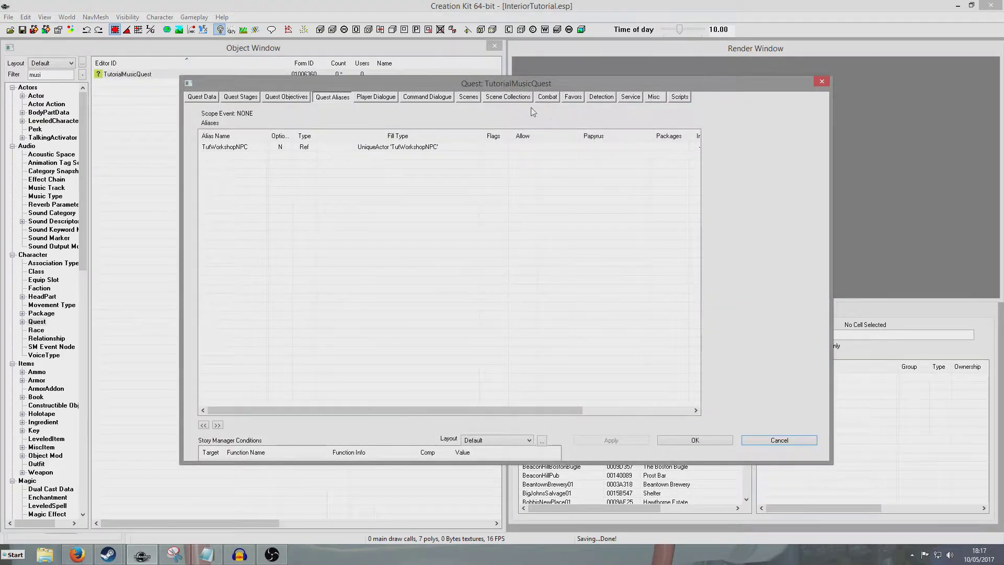
Create scene TutWotkshopNPCScene01 with index 1, marked as Player Dialogue.
click(468, 98)
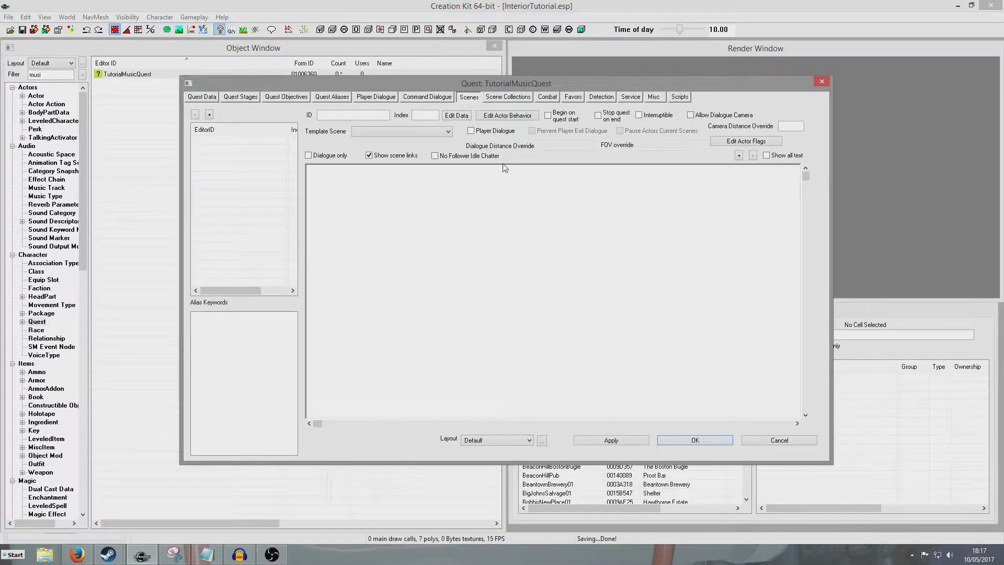
right_click(235, 156)
click(256, 158)
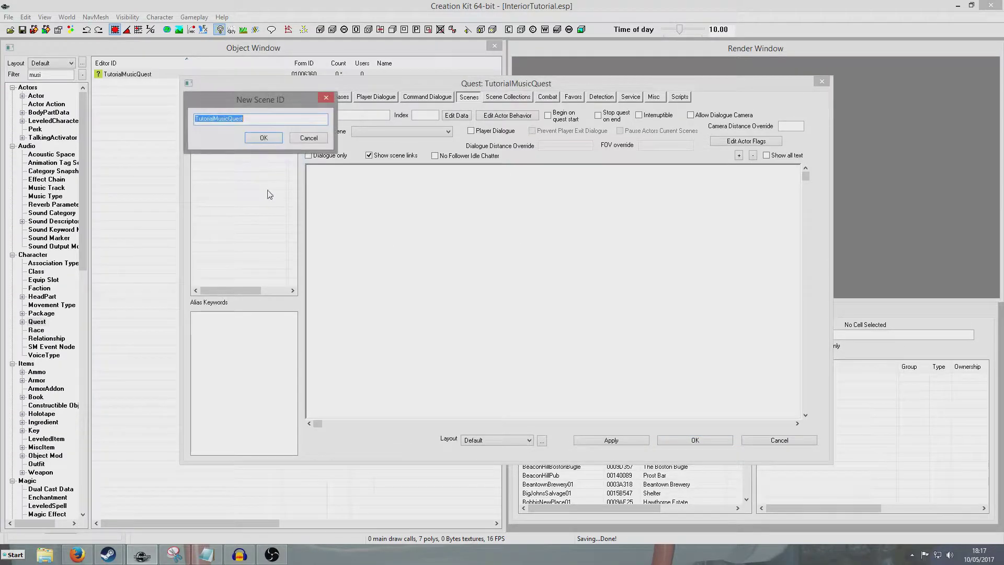
click(244, 120)
drag(244, 120, 201, 127)
text(tWol)
text(kshopNPCScene01)
key(Return)
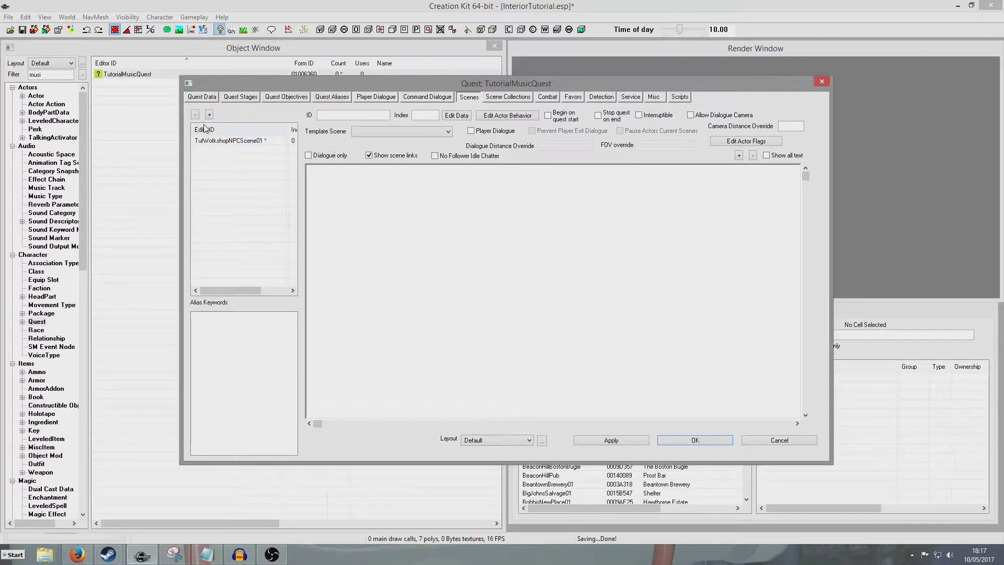
click(212, 142)
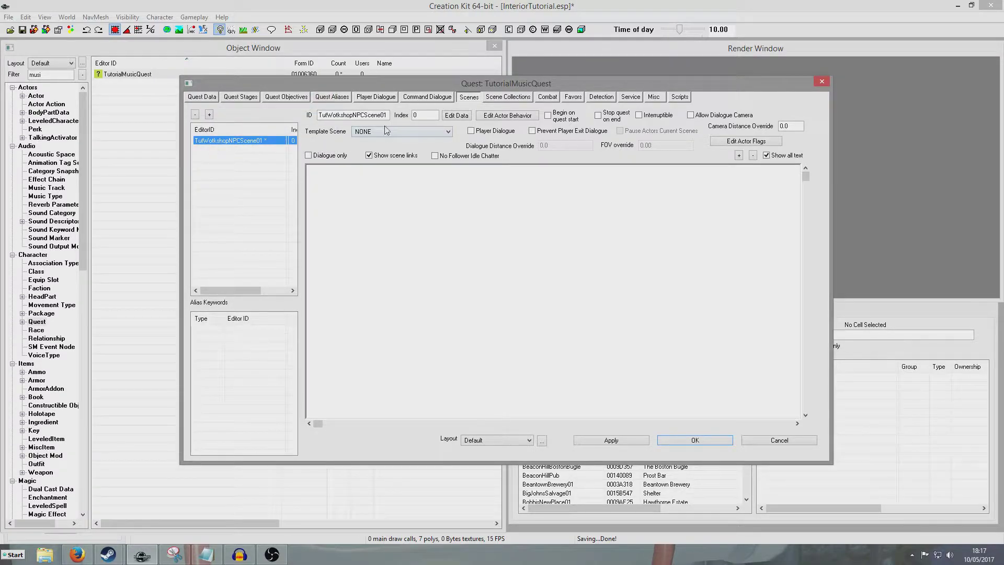
click(262, 183)
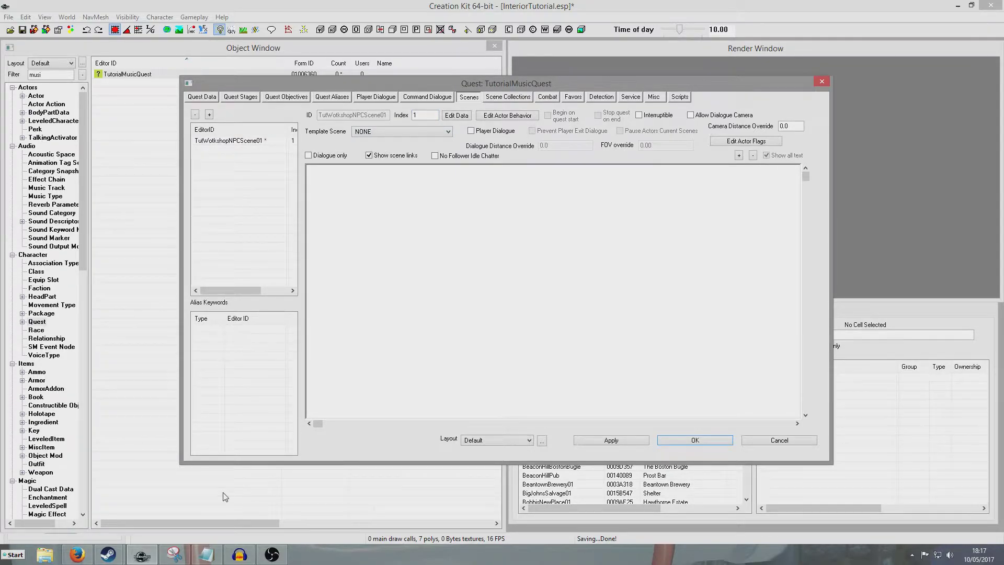
click(251, 141)
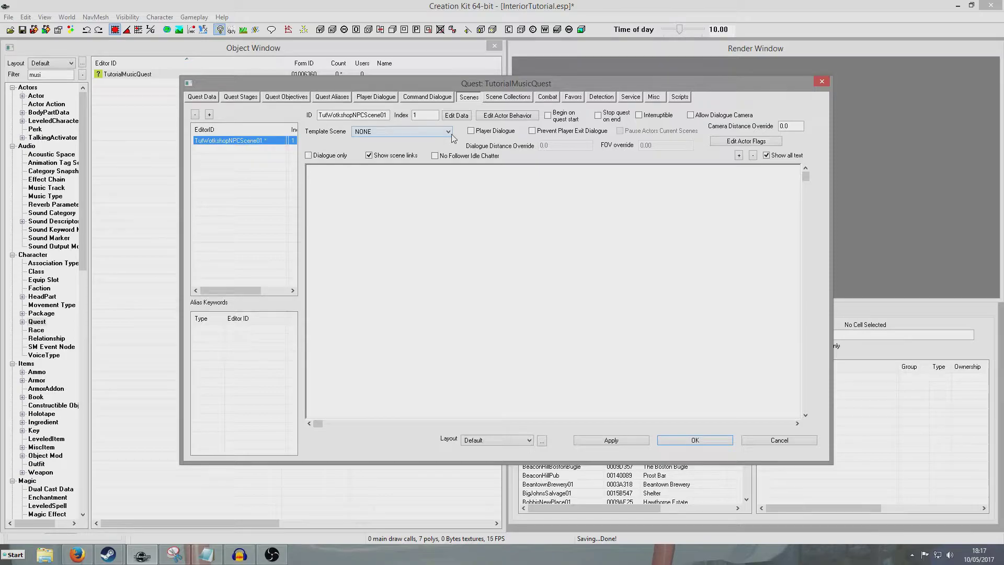
click(471, 132)
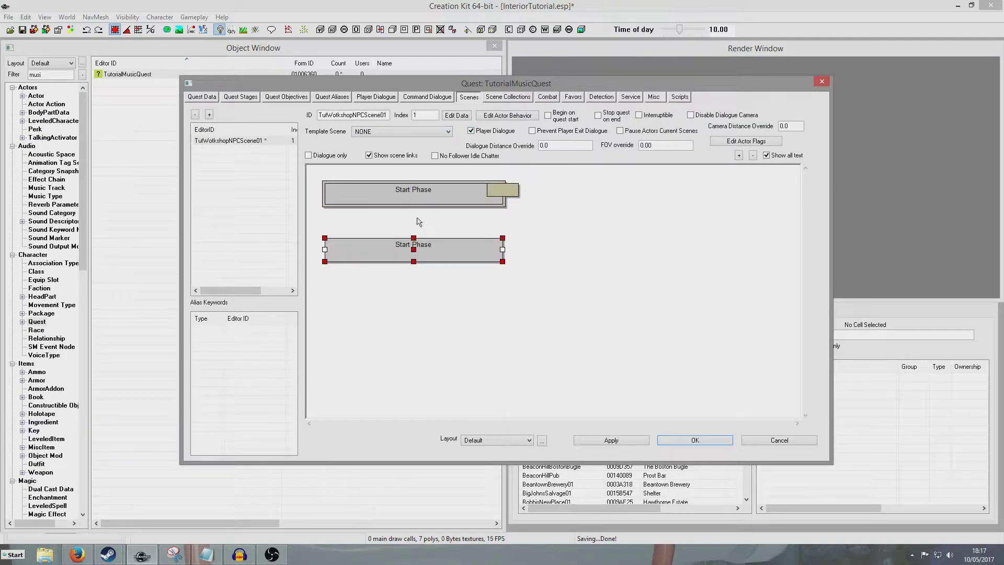
Add a TutWorkshopNPC Start Greeting action with new topic TutorialMusicQuestGreetings.
right_click(542, 223)
click(575, 226)
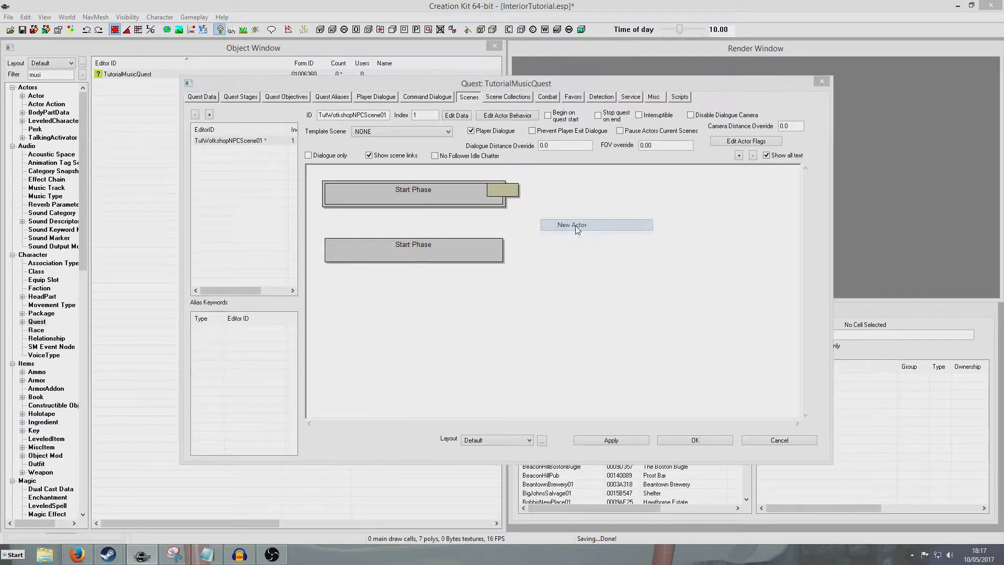
double_click(219, 146)
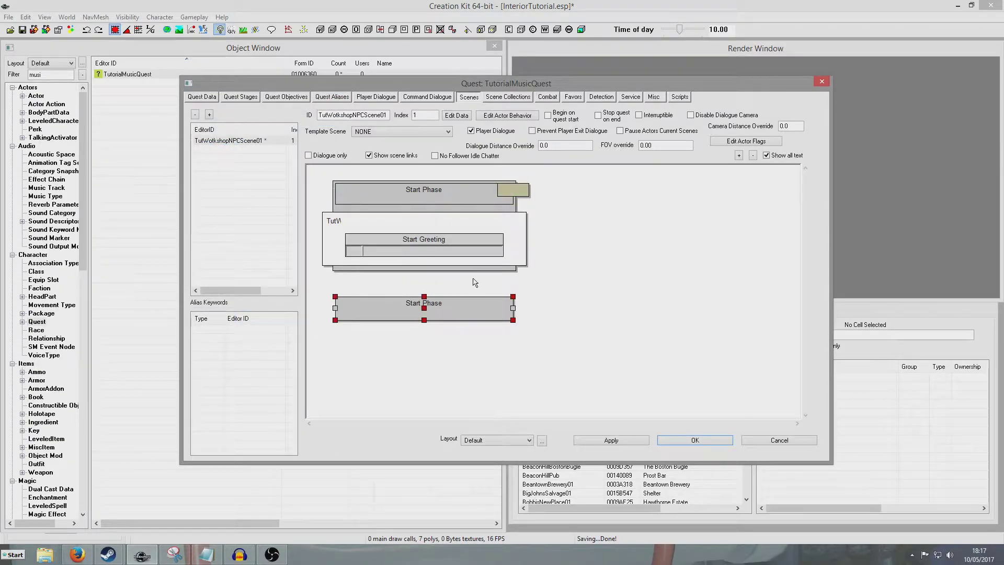
double_click(411, 245)
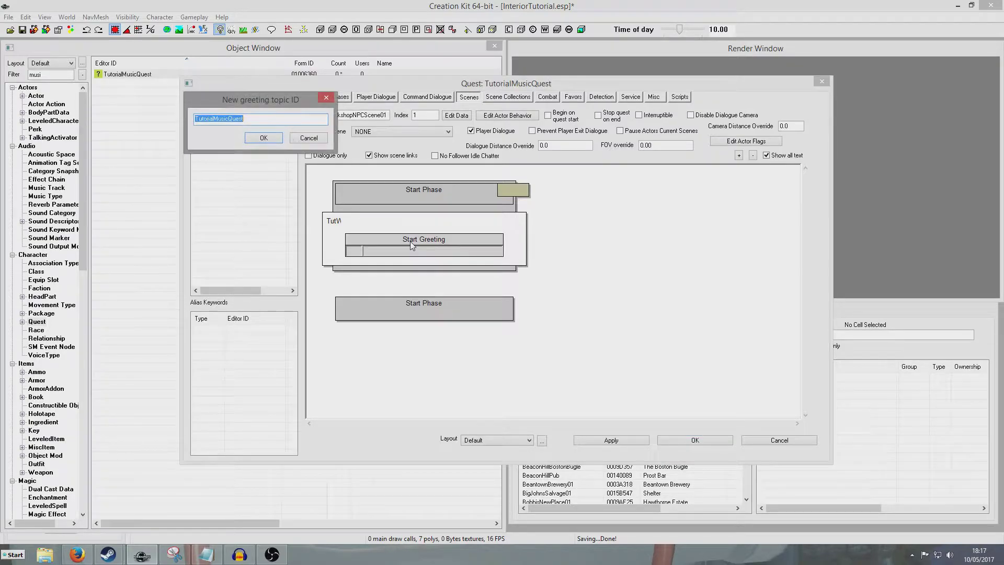
click(272, 118)
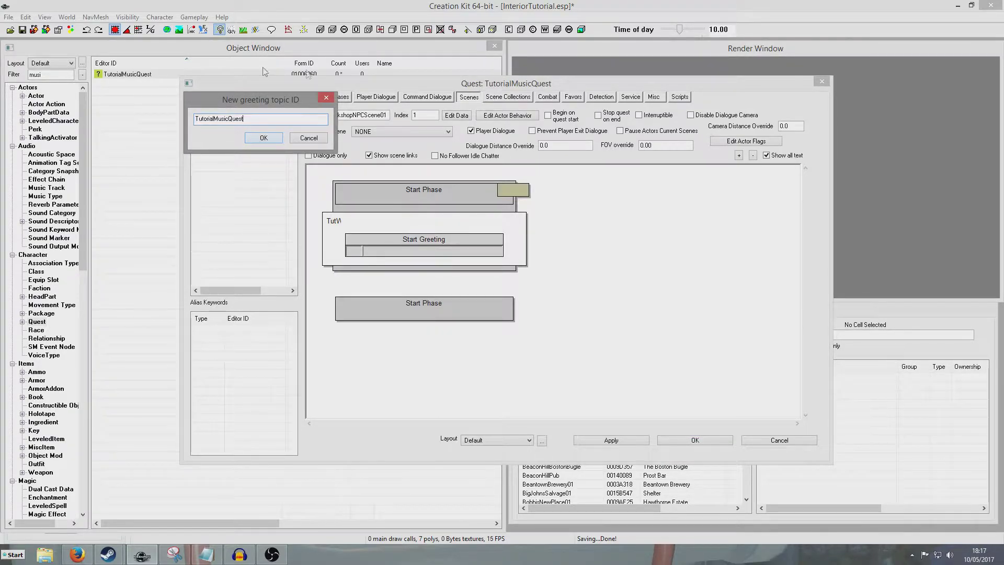
text(Greetings)
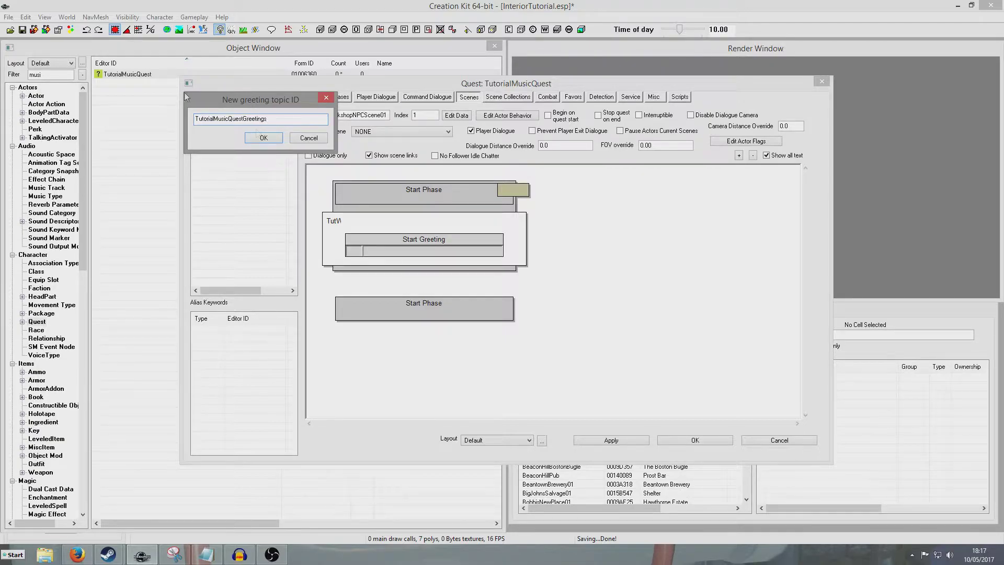
click(265, 137)
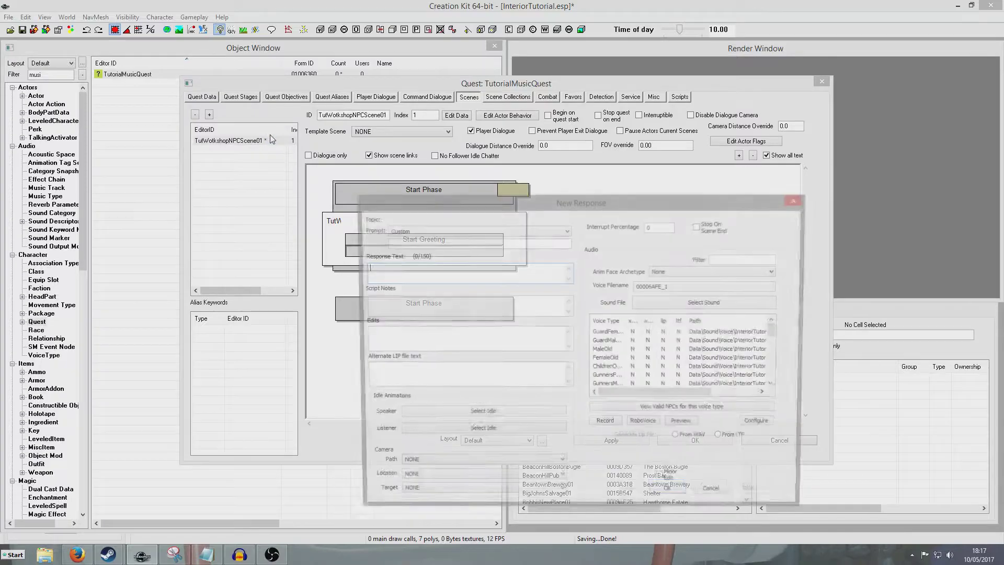
Write the greeting response 'Hello, how are you'.
click(490, 266)
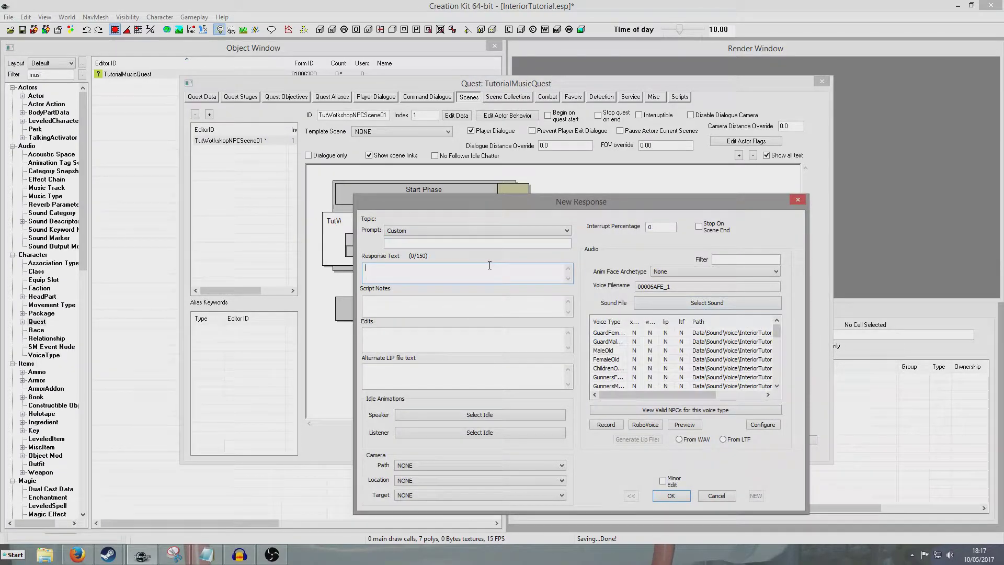
text(Hello, how are you?)
key(Return)
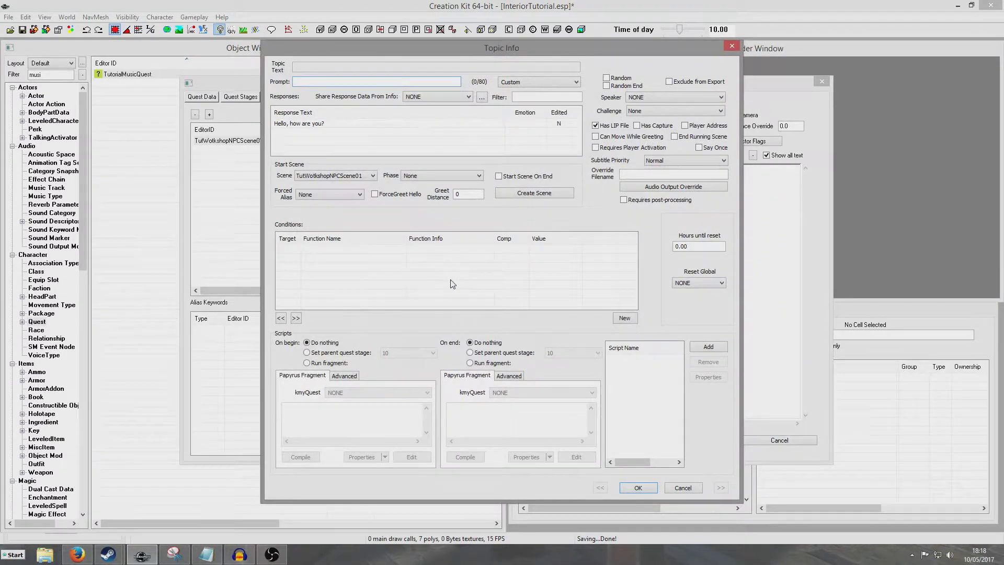
Add a GetIsID condition with TutWorkshopNPC as its parameter.
right_click(365, 264)
click(387, 264)
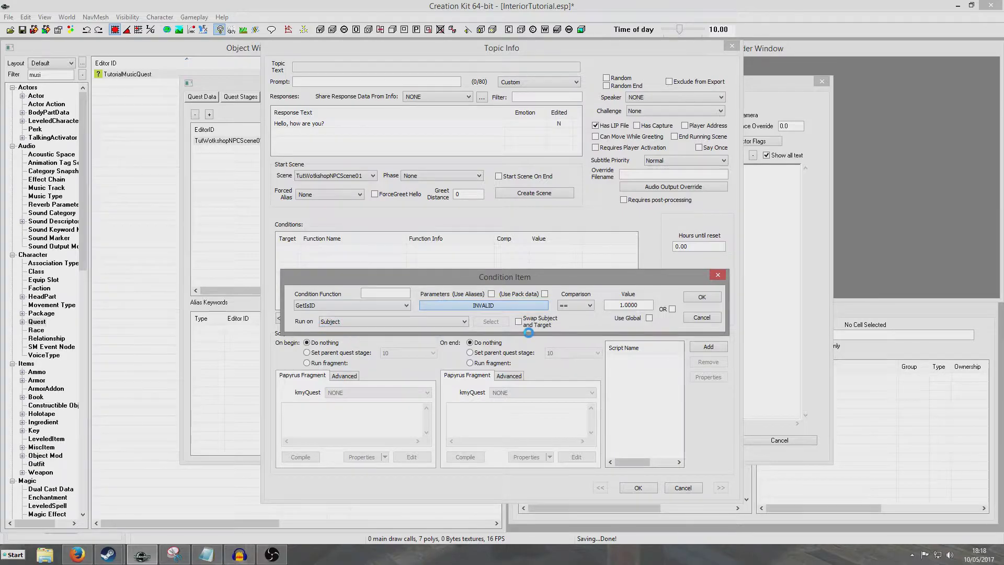
click(483, 305)
click(447, 342)
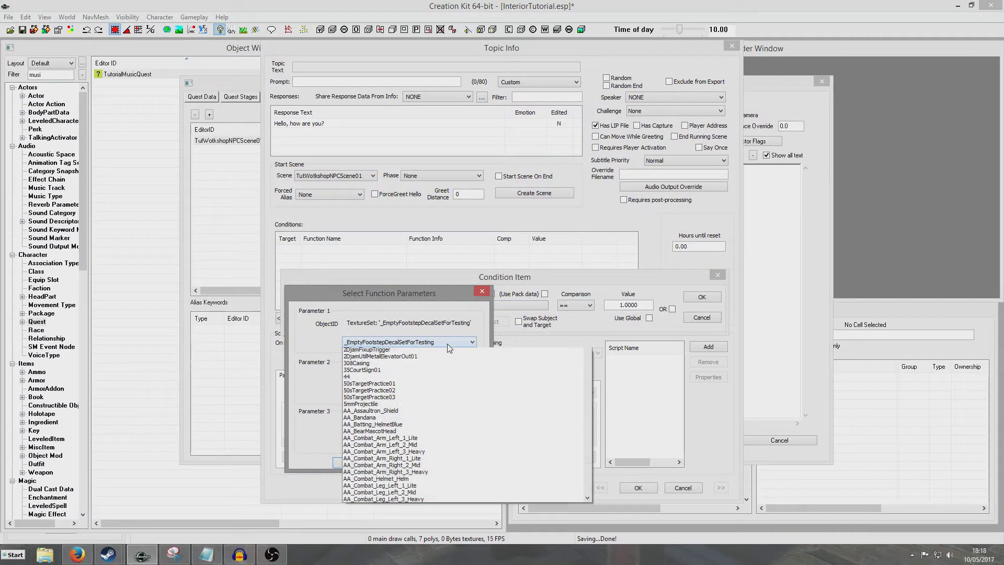
text(tut)
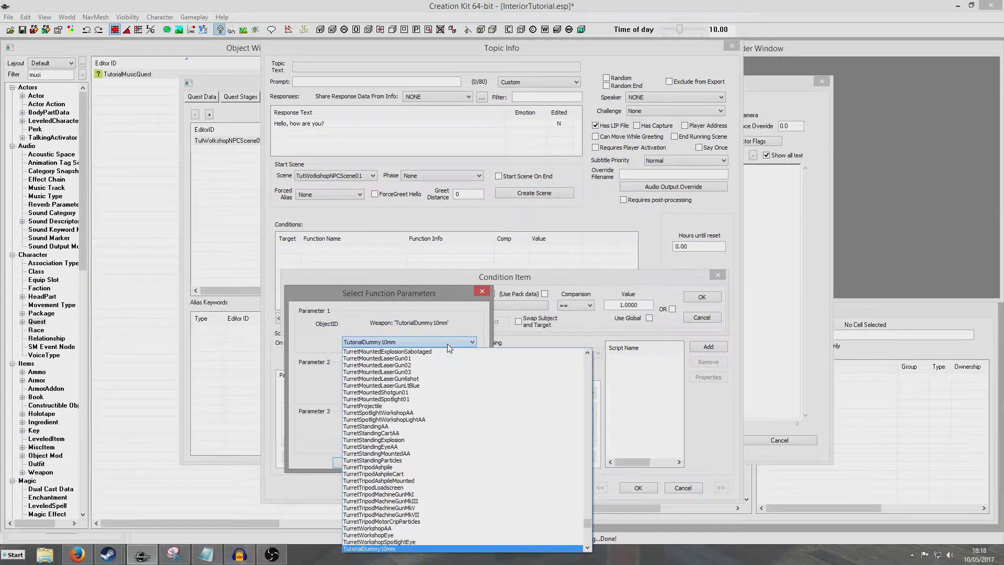
text(w)
key(Return)
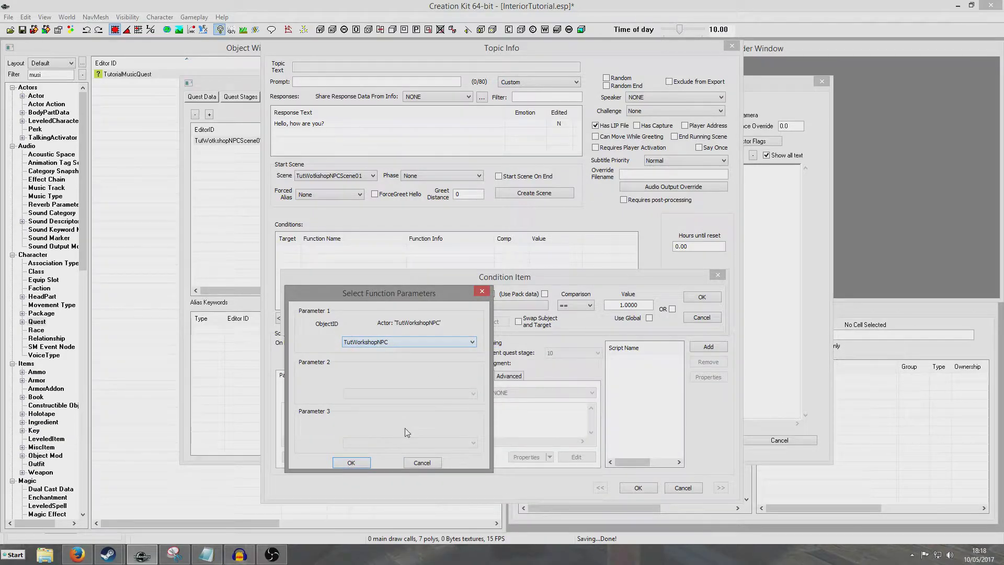
click(356, 465)
click(707, 297)
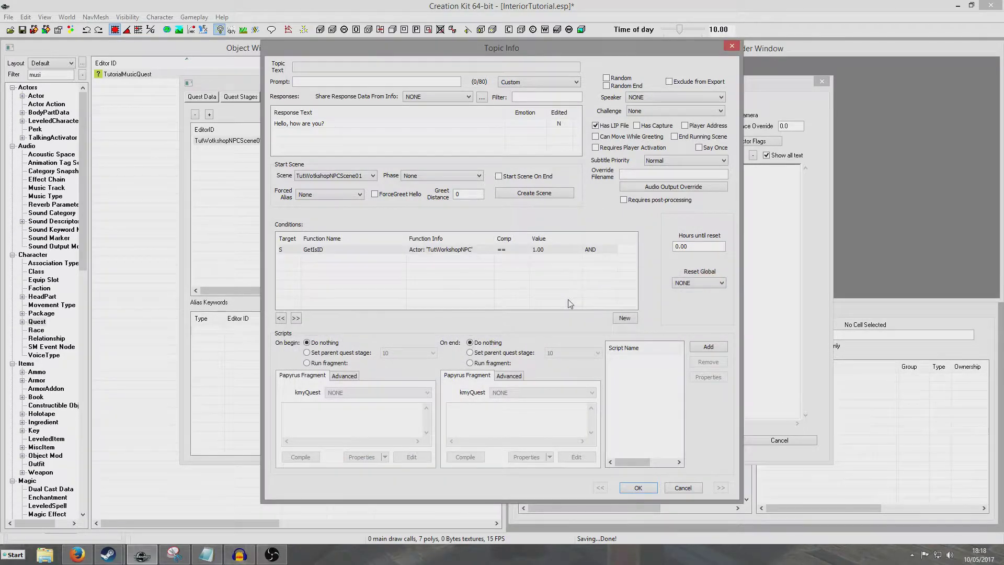
Close the greeting info and topic, returning to the scene.
click(635, 490)
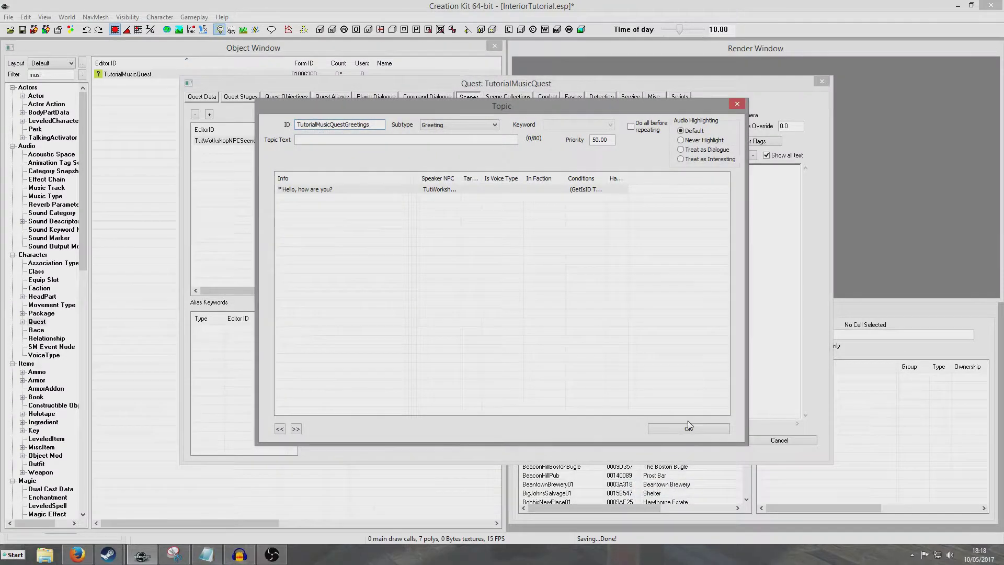
double_click(330, 191)
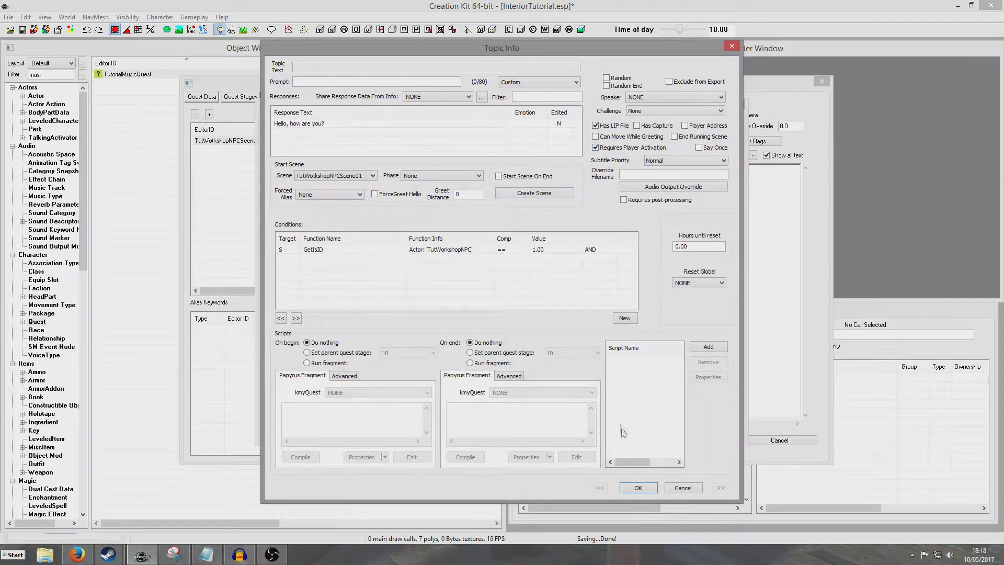
click(637, 488)
click(662, 429)
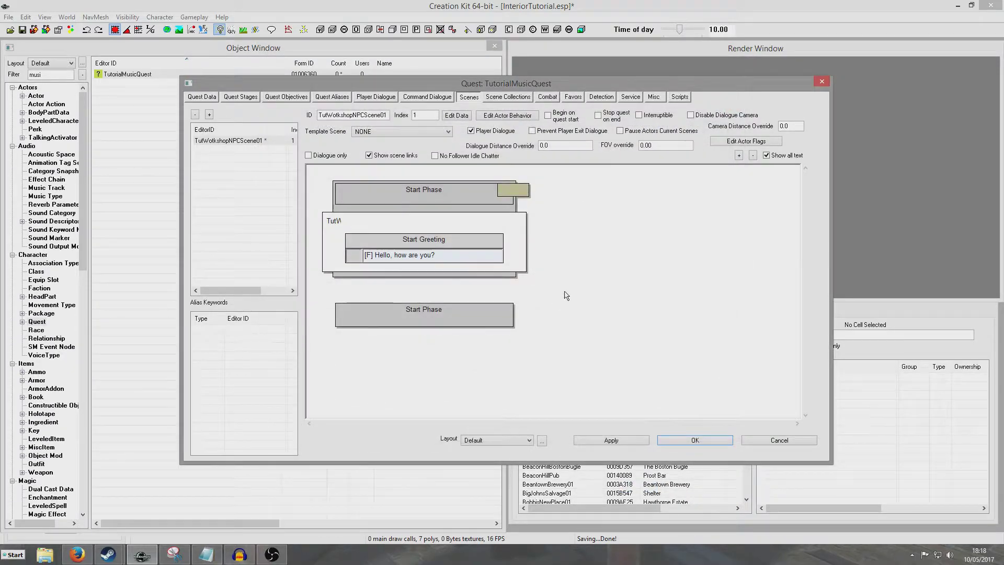
Add Phase 1 at the end with a Player Dialogue action for TutWorkshopNPC.
right_click(585, 245)
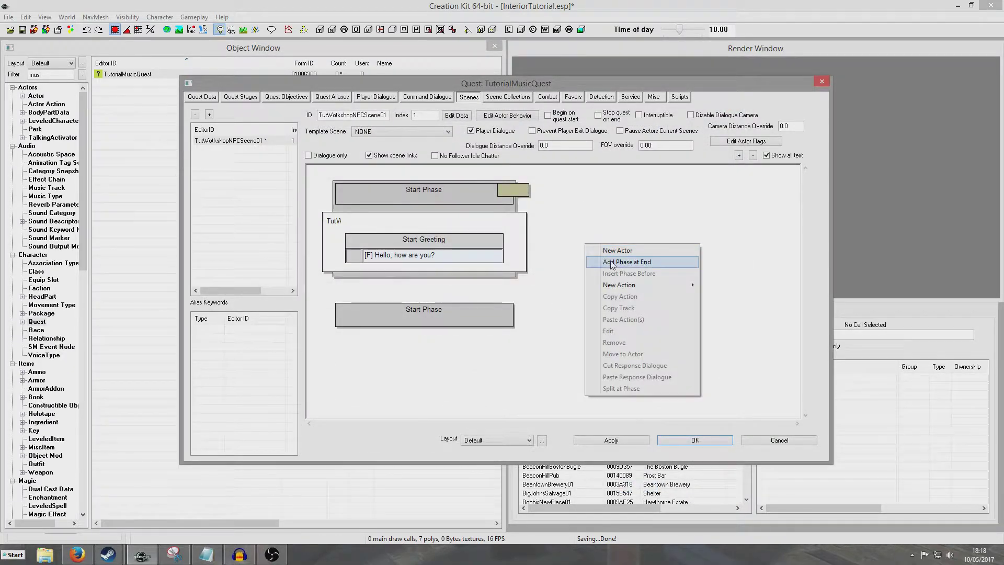
click(613, 262)
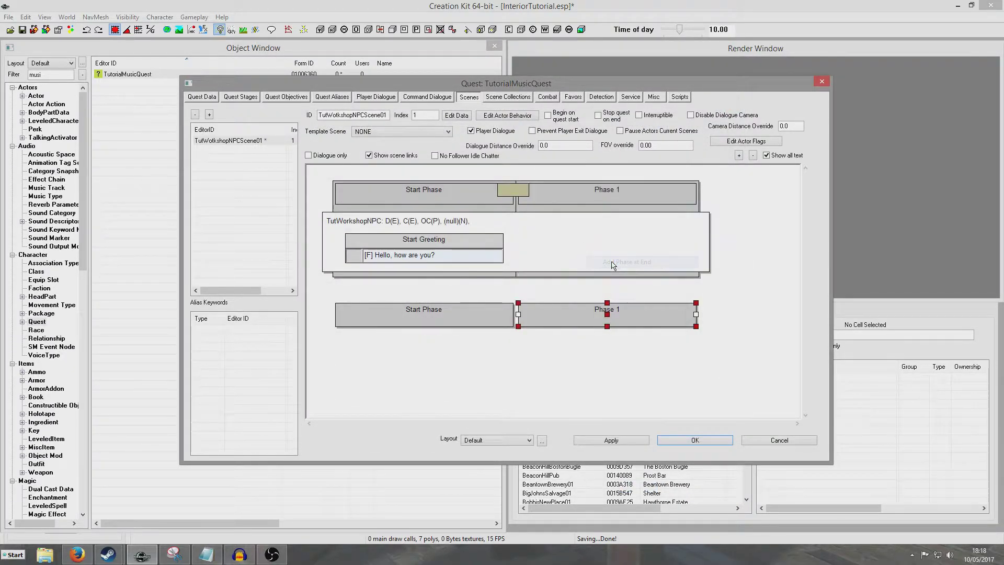
right_click(564, 246)
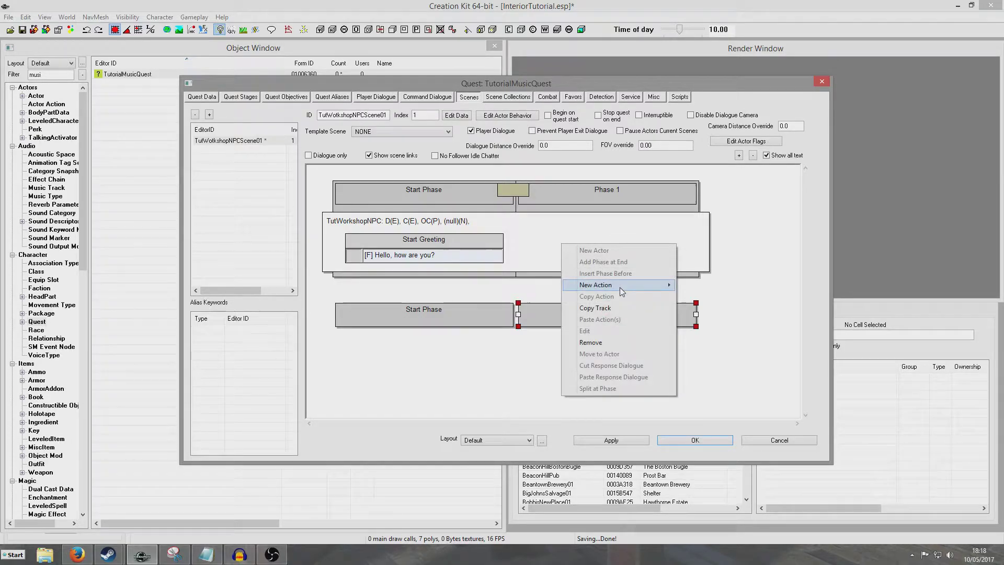
mouse_move(620, 287)
click(740, 320)
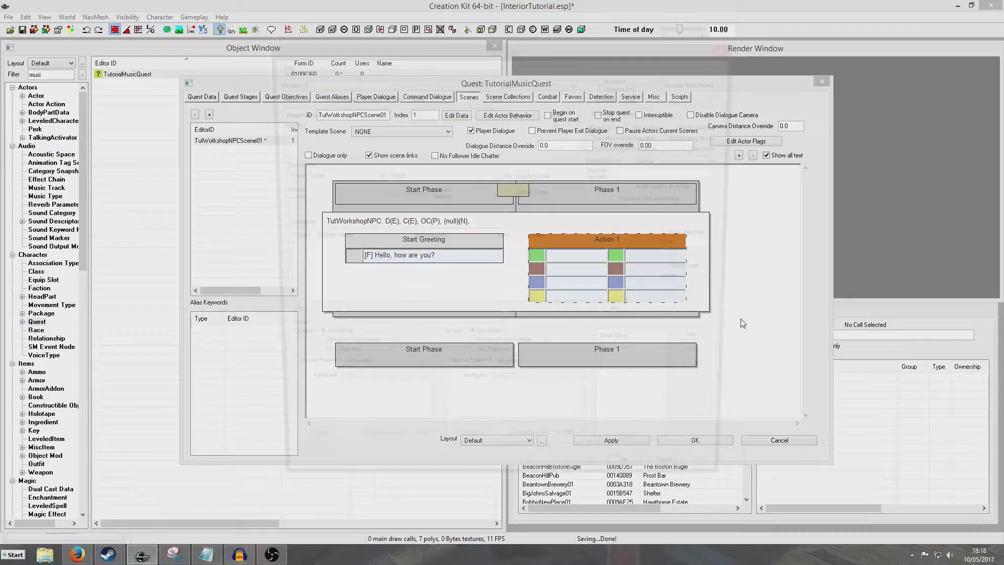
click(639, 487)
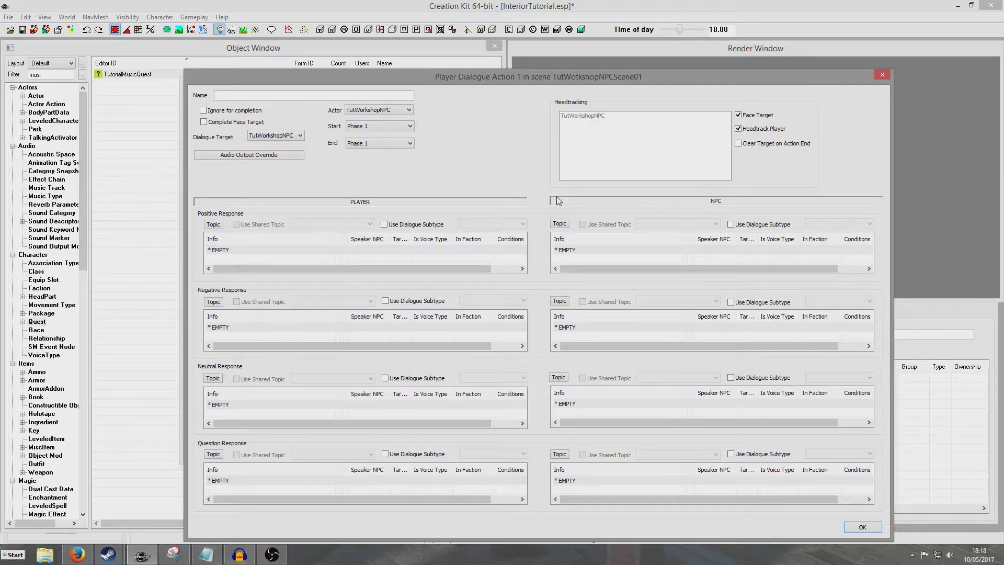
Enter 'Do you want to come and work with me?' as the player's positive prompt and response.
double_click(227, 253)
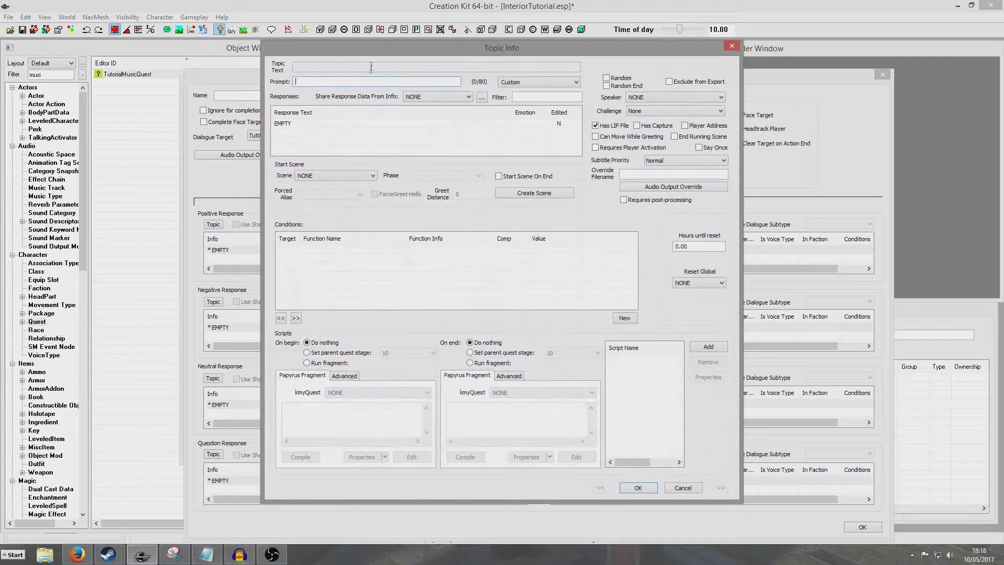
text(Do you want to come and work with me?)
double_click(319, 123)
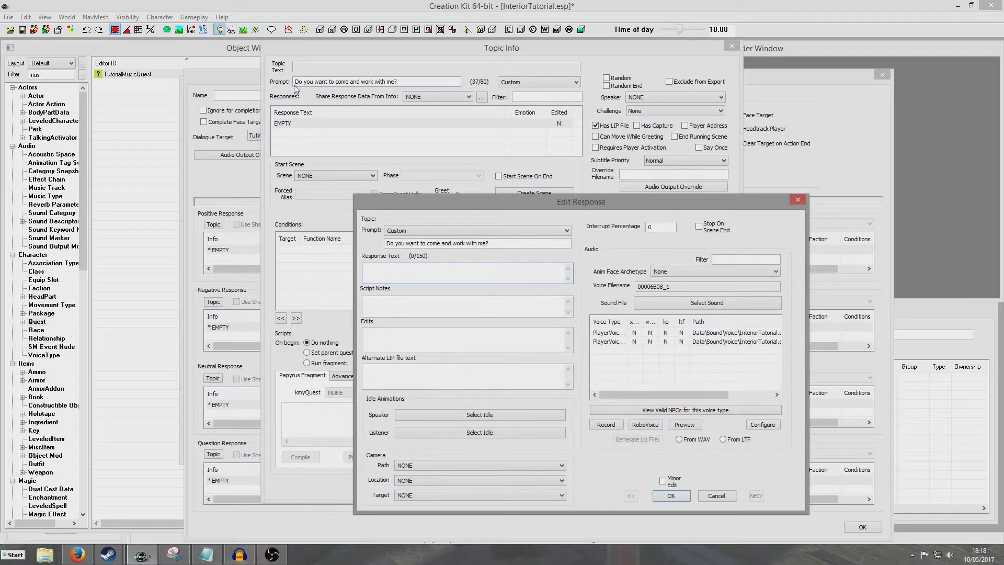
text(Do you want to)
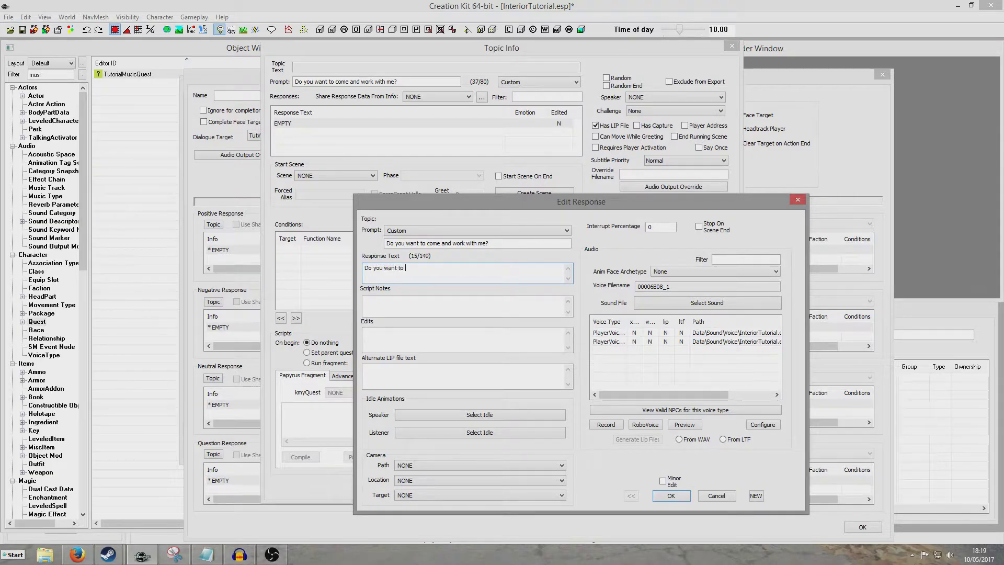
text( come and work with me?)
key(Return)
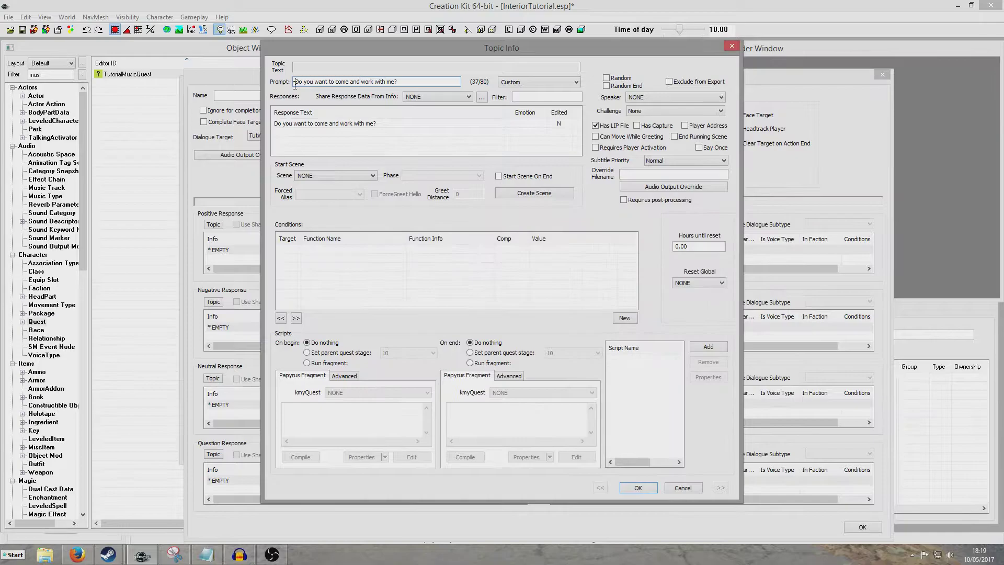
Confirm the topic info and action settings, then close the quest window.
click(638, 487)
click(862, 526)
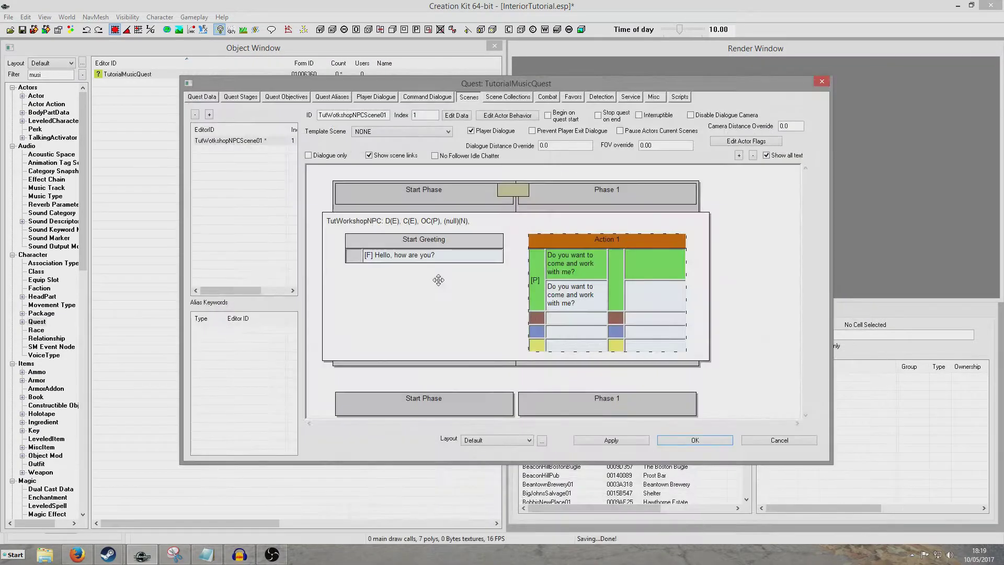
click(695, 440)
Save the plugin and reopen the TutorialMusicQuest quest.
click(28, 30)
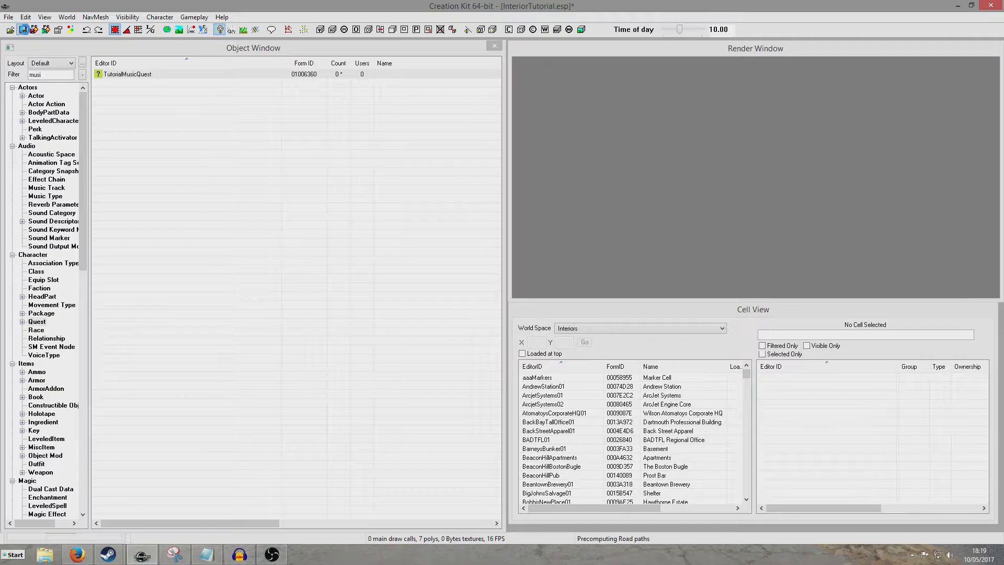
double_click(135, 74)
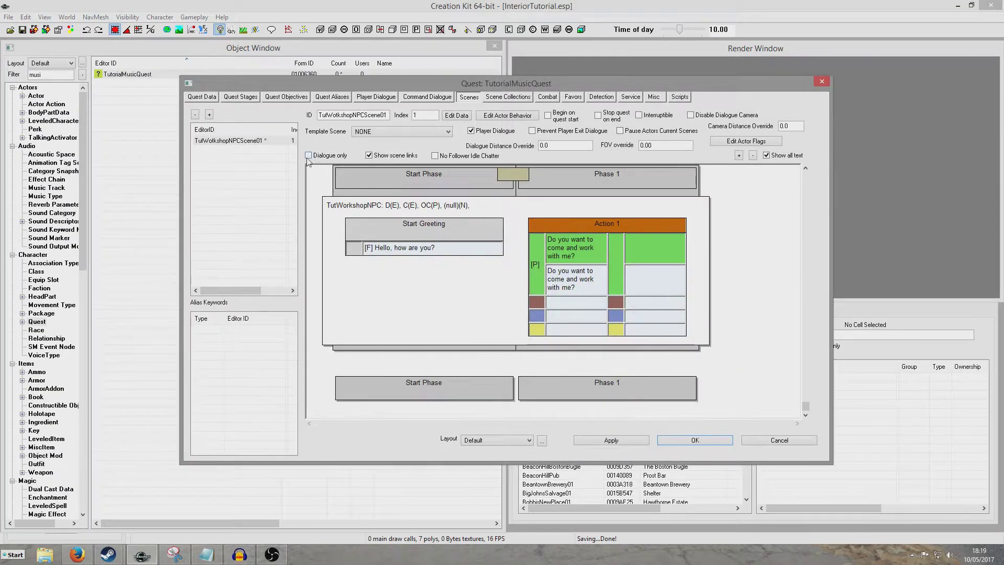
click(553, 324)
scroll(426, 308, up, 1)
scroll(426, 307, down, 1)
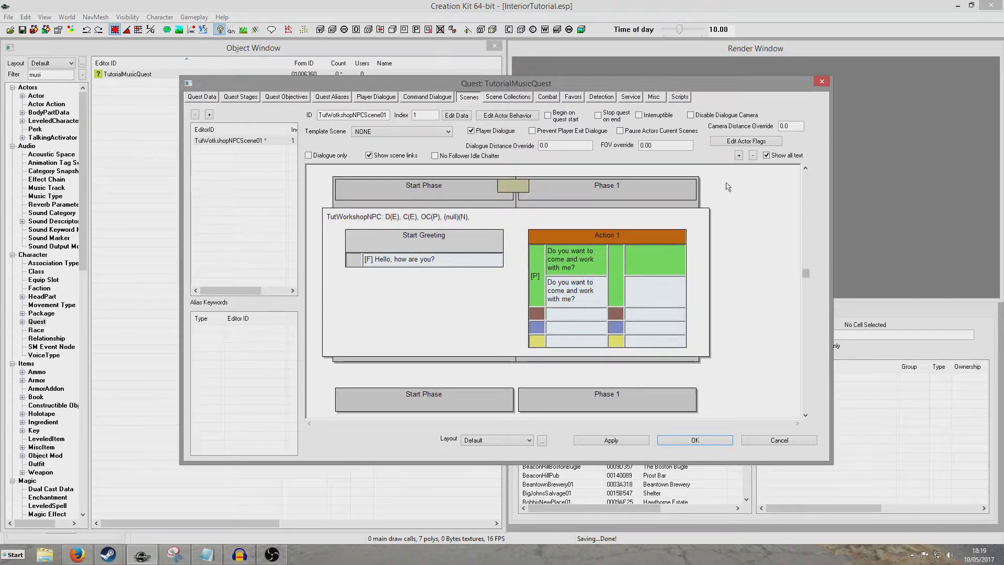
Create scene TutWorkshopNCPScene02 with index 2 and select it.
right_click(216, 165)
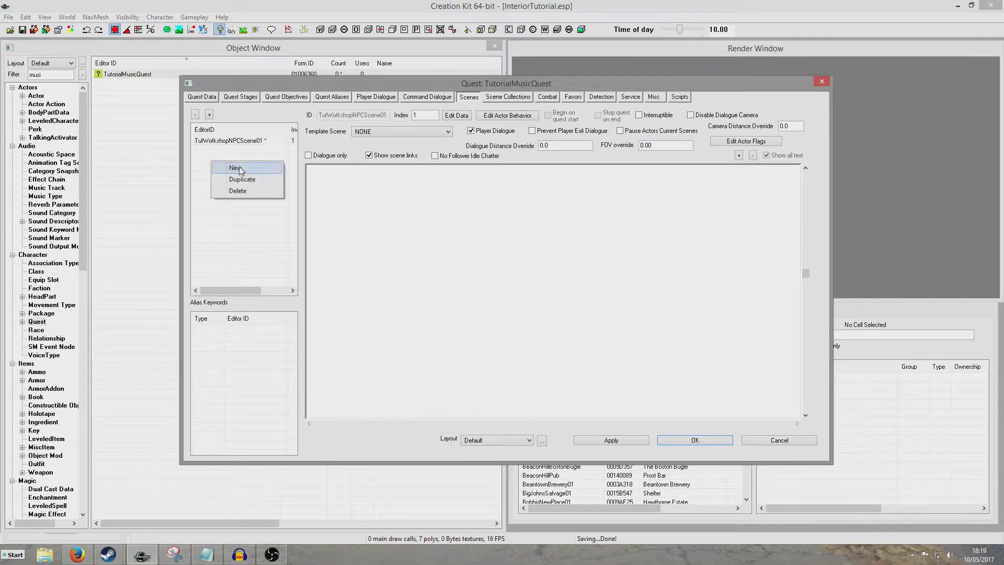
click(241, 167)
drag(245, 107, 204, 189)
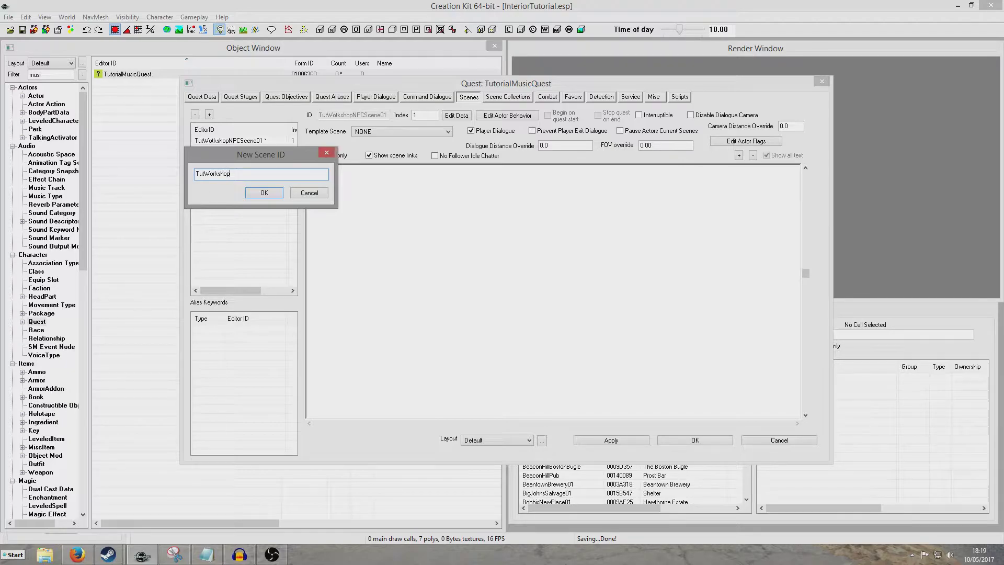
text(e02)
key(Return)
click(243, 150)
double_click(425, 115)
text(2)
click(255, 189)
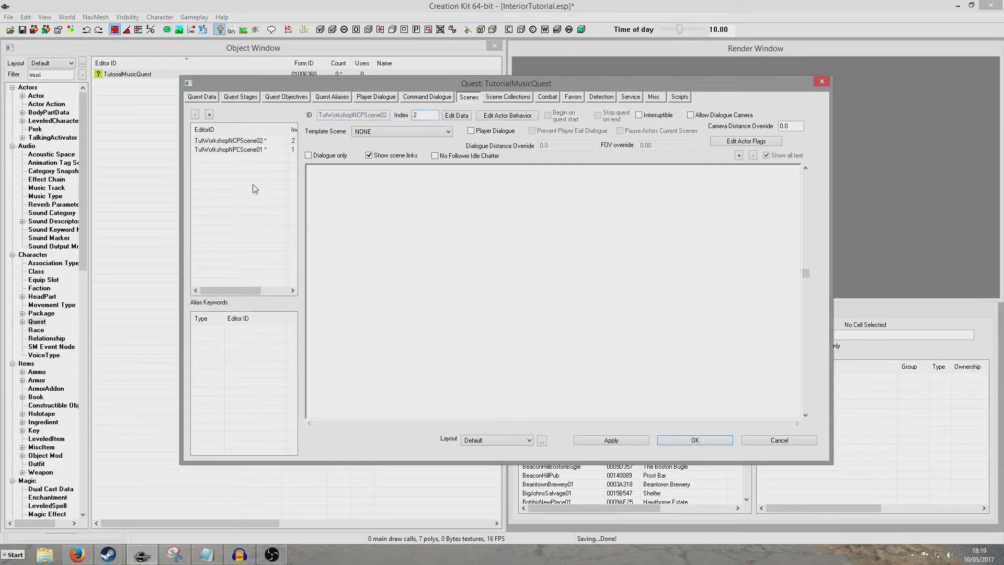
click(243, 144)
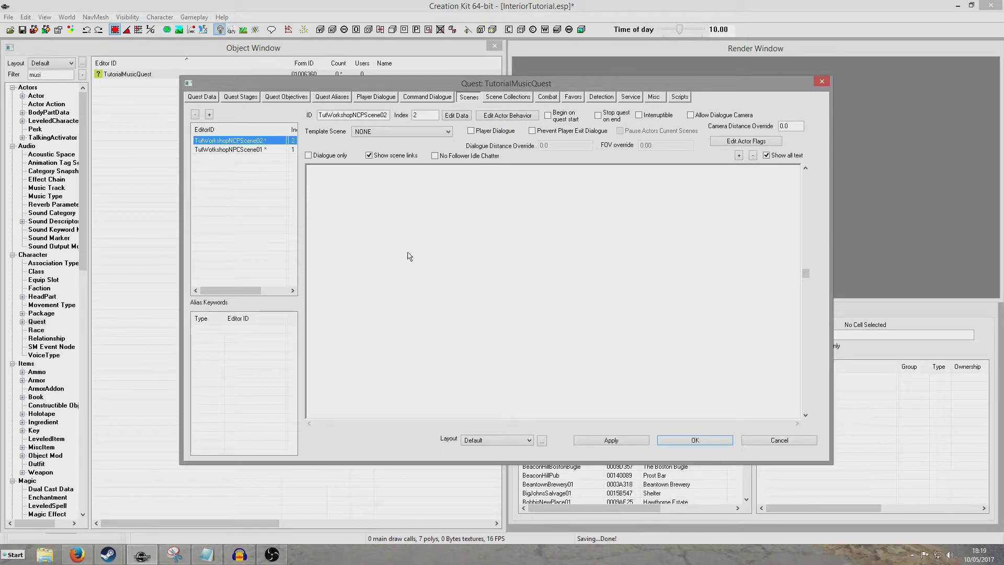
Add TutWorkshopNPC as the actor of the new scene.
right_click(376, 194)
click(407, 210)
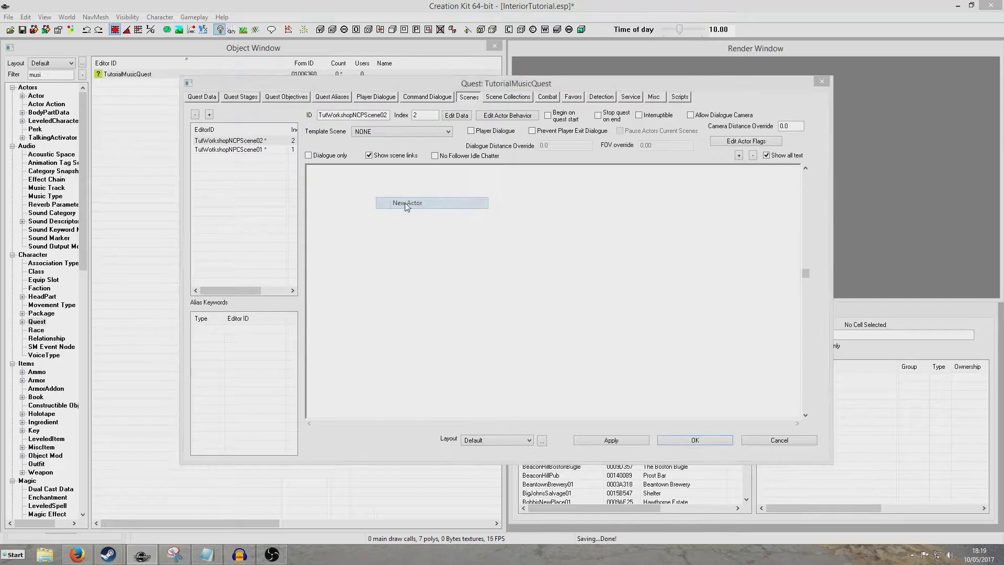
click(407, 205)
double_click(253, 157)
Add Phase 1 with the NPC line 'That sounds great. Where did you have in mind?'.
right_click(462, 215)
click(504, 230)
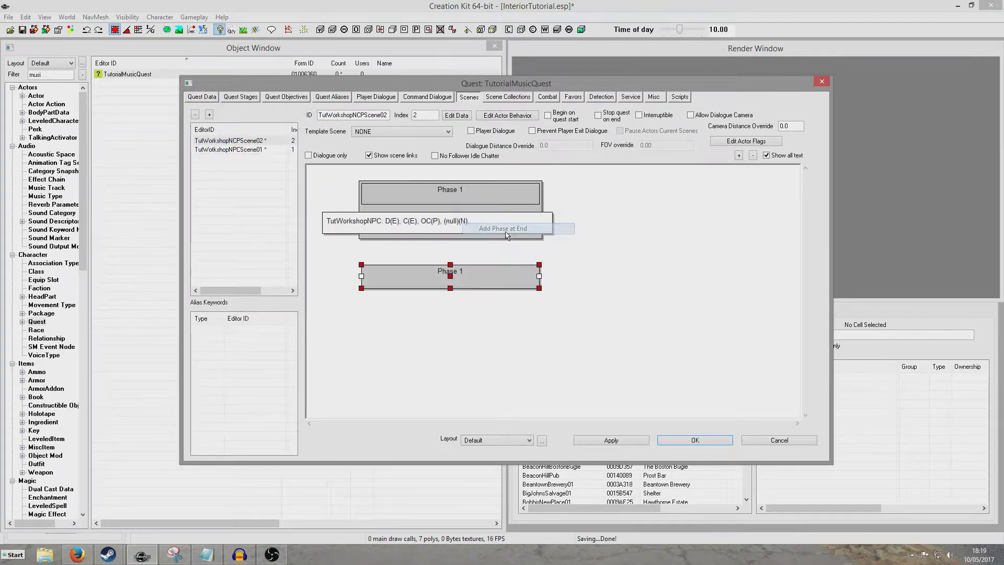
right_click(498, 224)
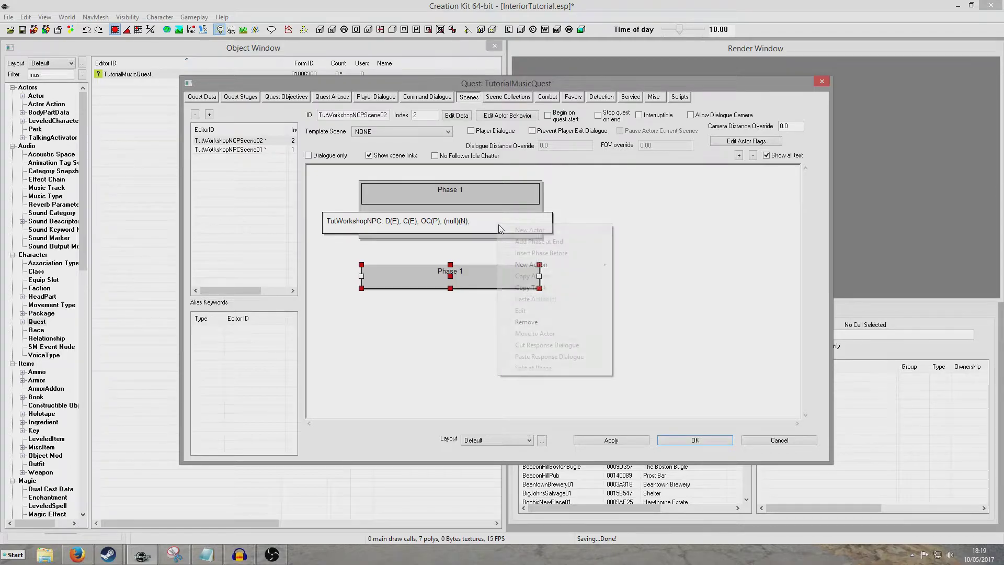
mouse_move(560, 269)
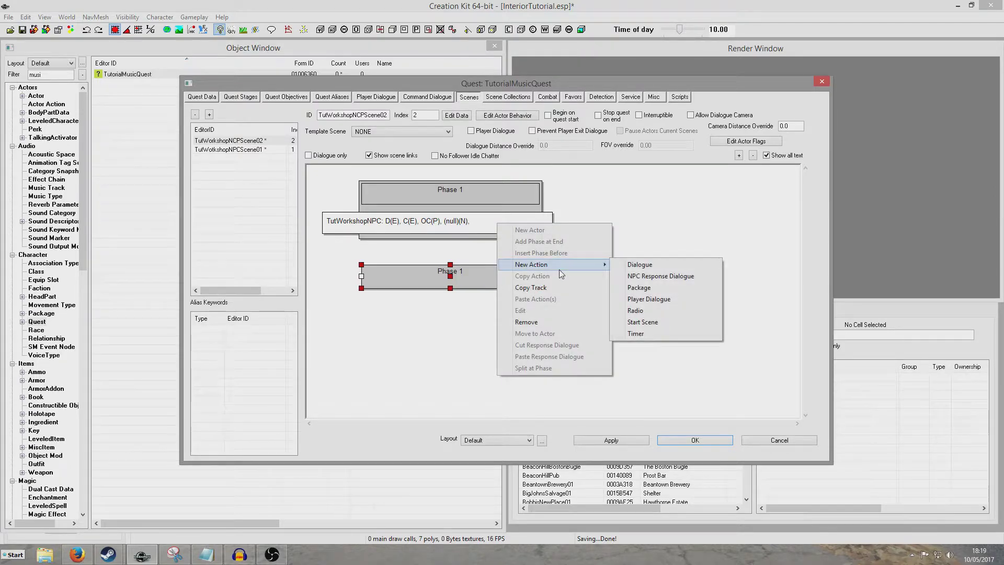
click(634, 266)
right_click(226, 308)
click(245, 313)
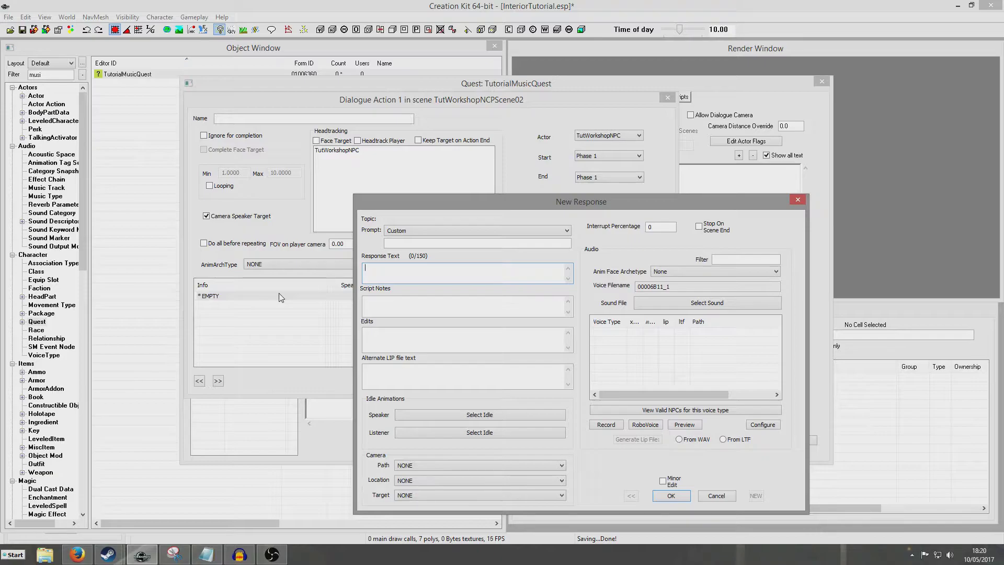
text(That sounds great. Where did you have in mind?)
key(Return)
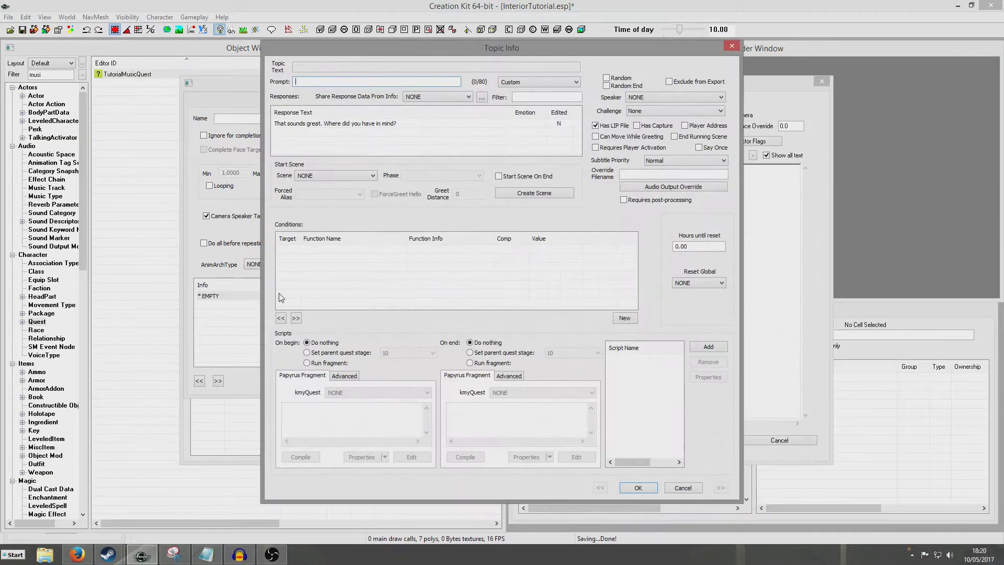
click(638, 487)
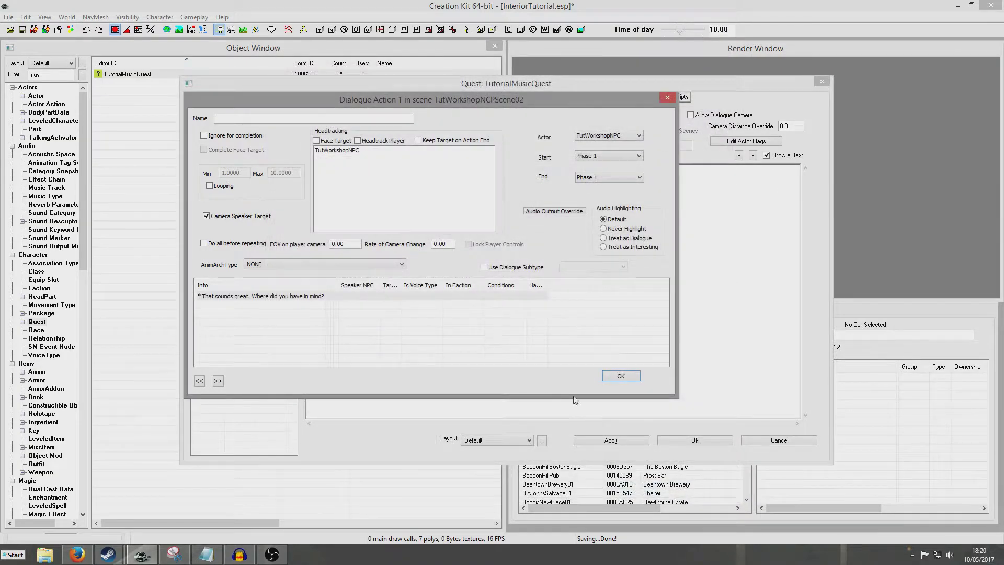
click(617, 376)
Name Phase 1 'Recruit Phase'.
double_click(494, 199)
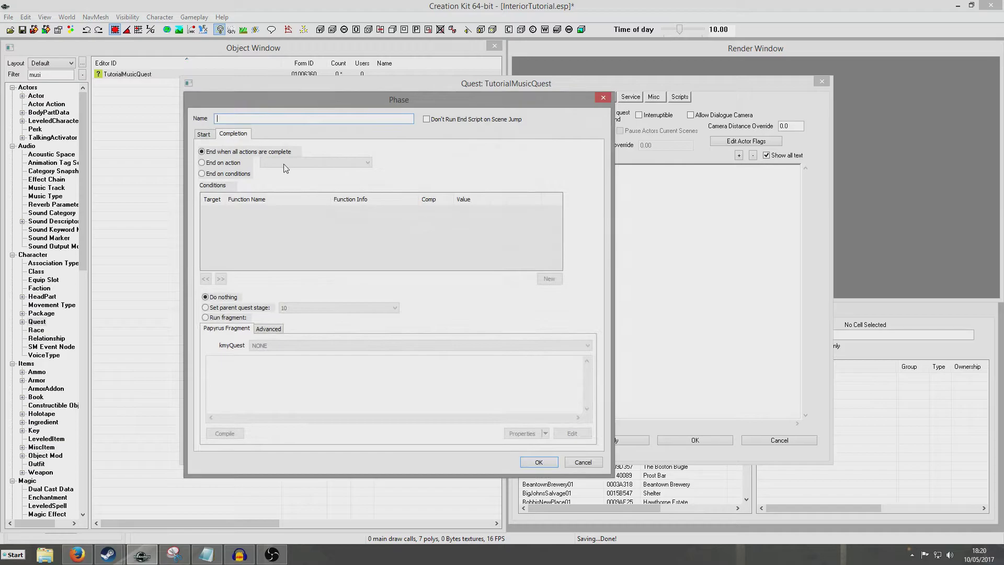
drag(331, 100, 422, 117)
text(Recruit Phase)
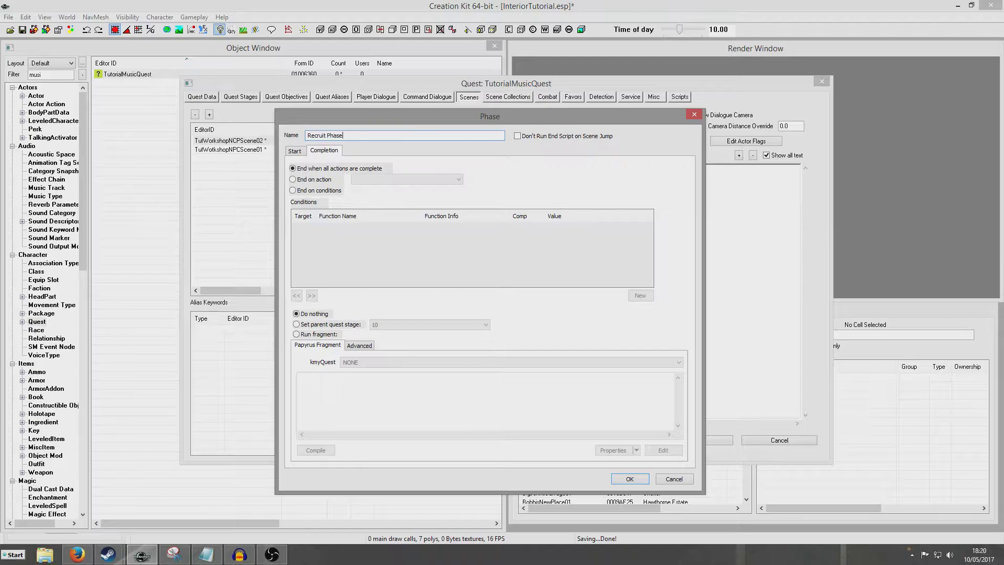
key(Return)
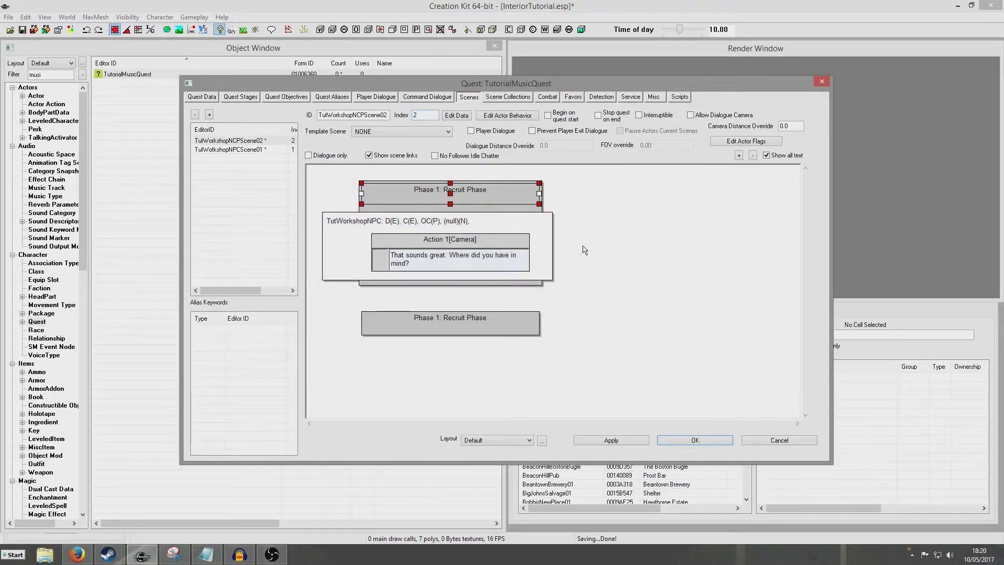
Add Phase 2 with a 1-second timer action and open Phase 2's settings.
right_click(600, 256)
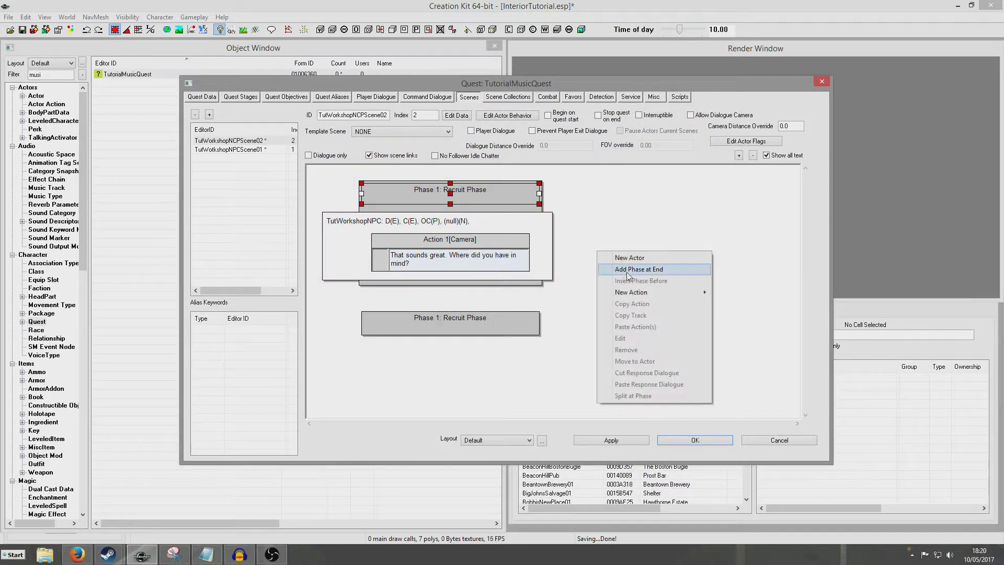
click(650, 337)
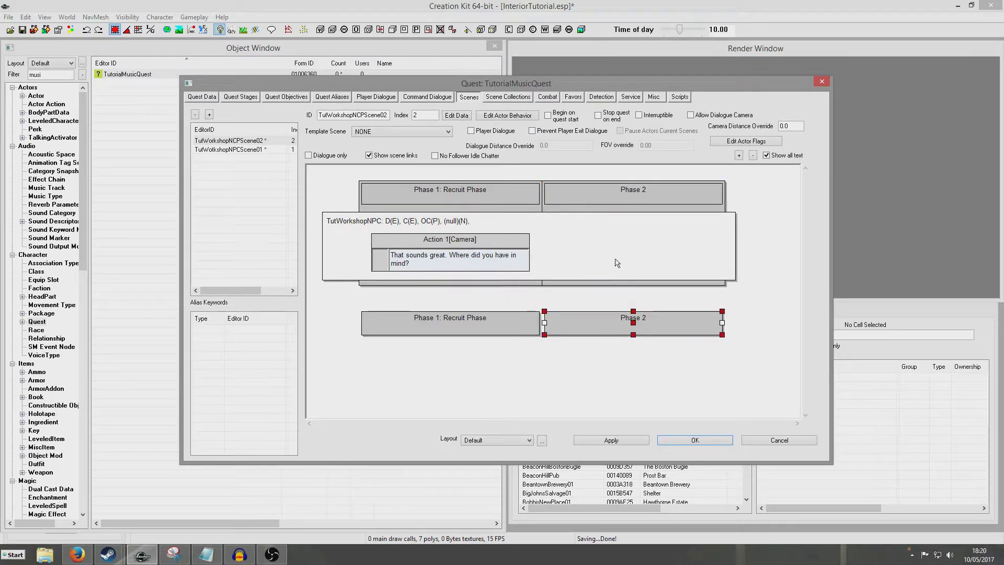
right_click(594, 257)
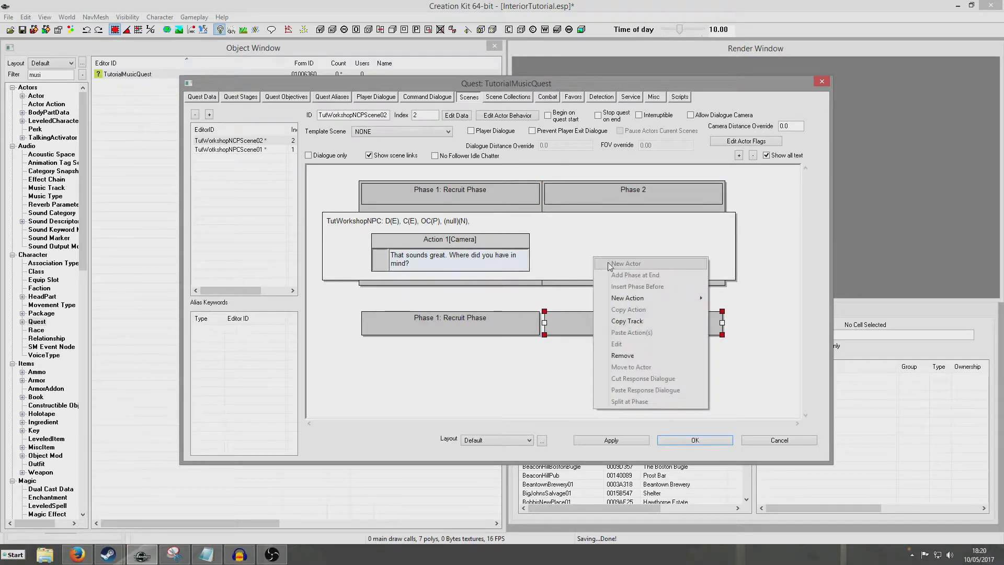
mouse_move(643, 303)
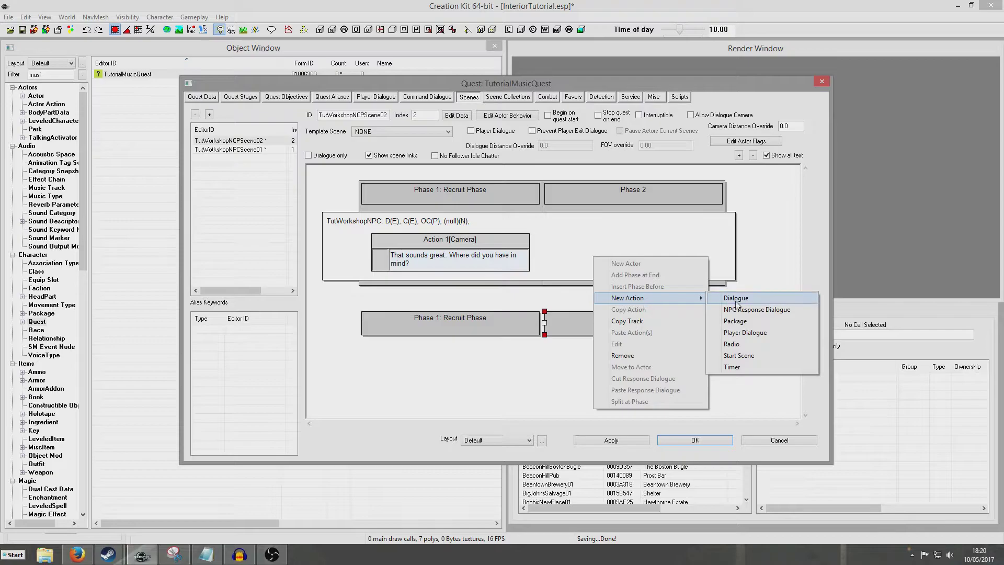
click(758, 368)
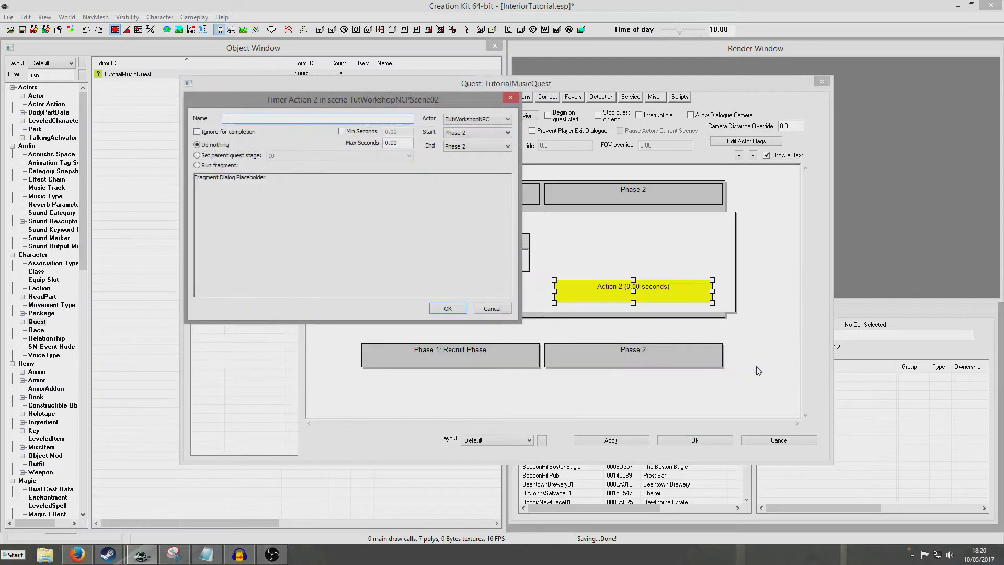
text(1)
click(448, 308)
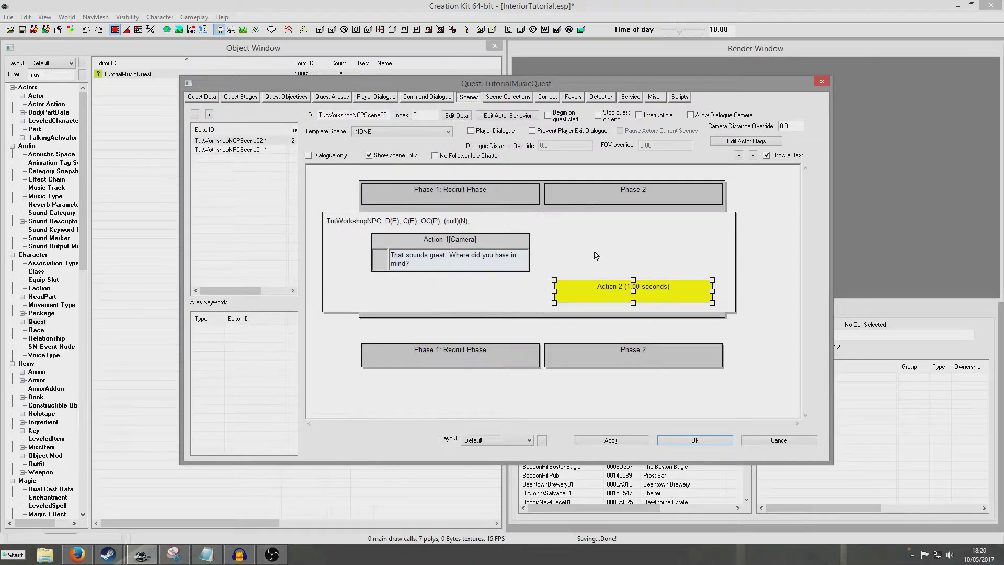
click(581, 200)
double_click(658, 193)
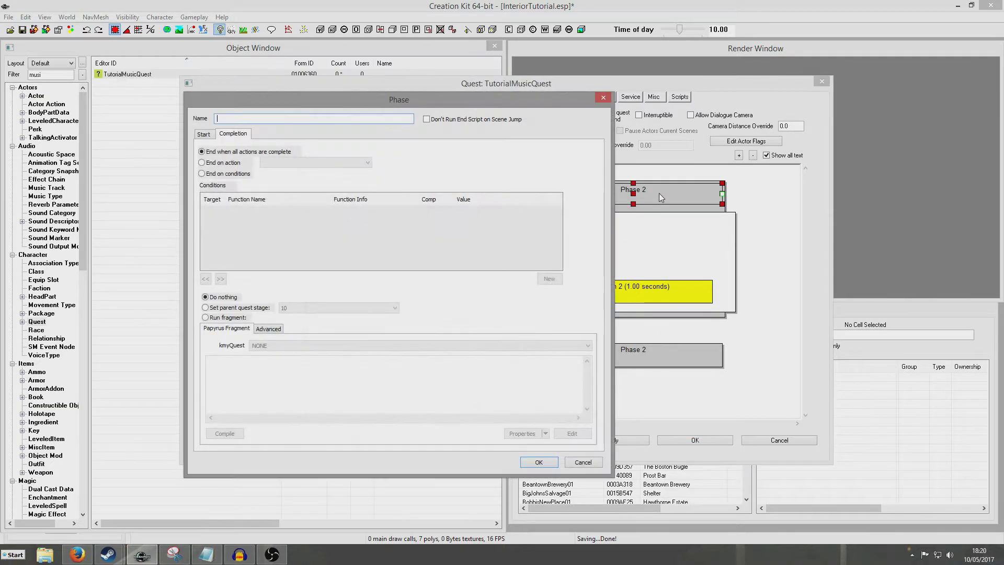
Set Phase 2 to run a fragment and add a Quest property named WorkshopParent.
click(209, 317)
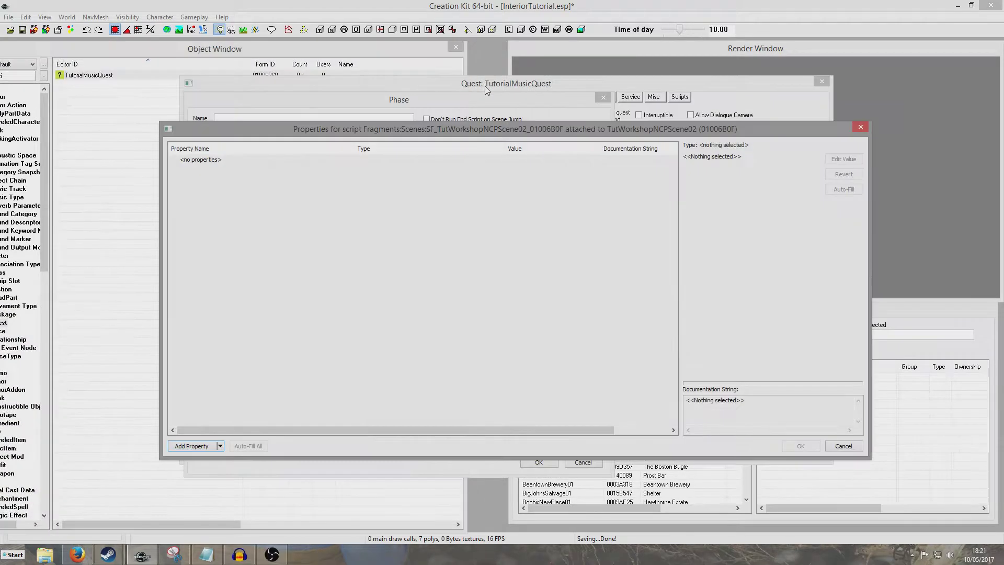
click(184, 445)
click(280, 164)
text(q)
click(257, 196)
key(Tab)
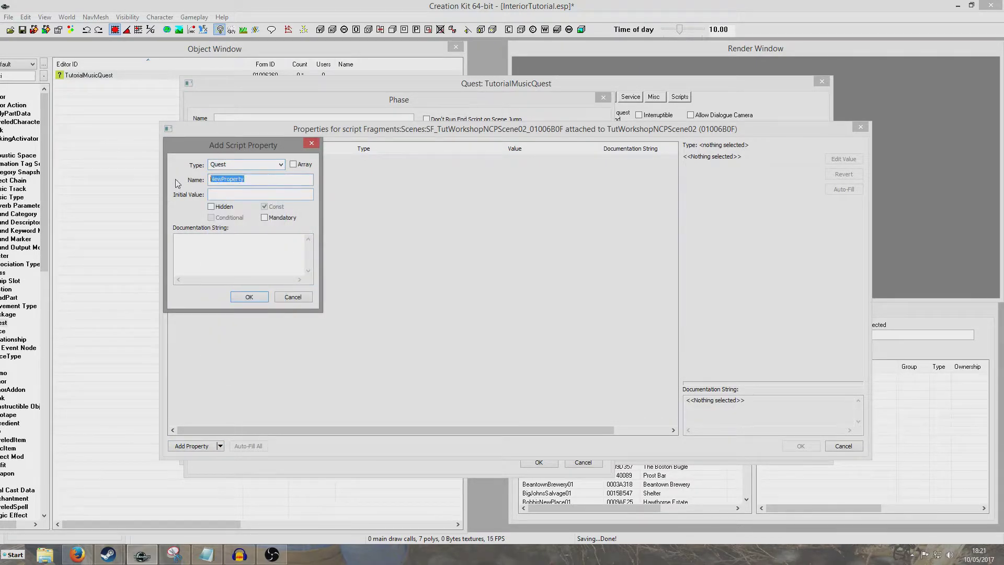
text(Wo)
key(Return)
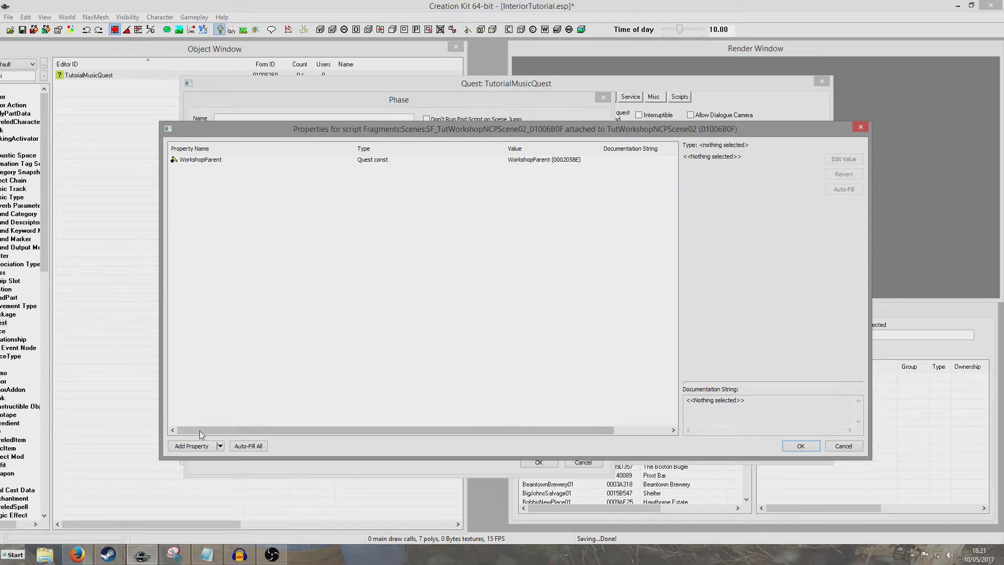
Add a ReferenceAlias property Alias_TutWorkshopNPC and accept the script properties.
click(191, 446)
click(281, 165)
text(r)
click(269, 215)
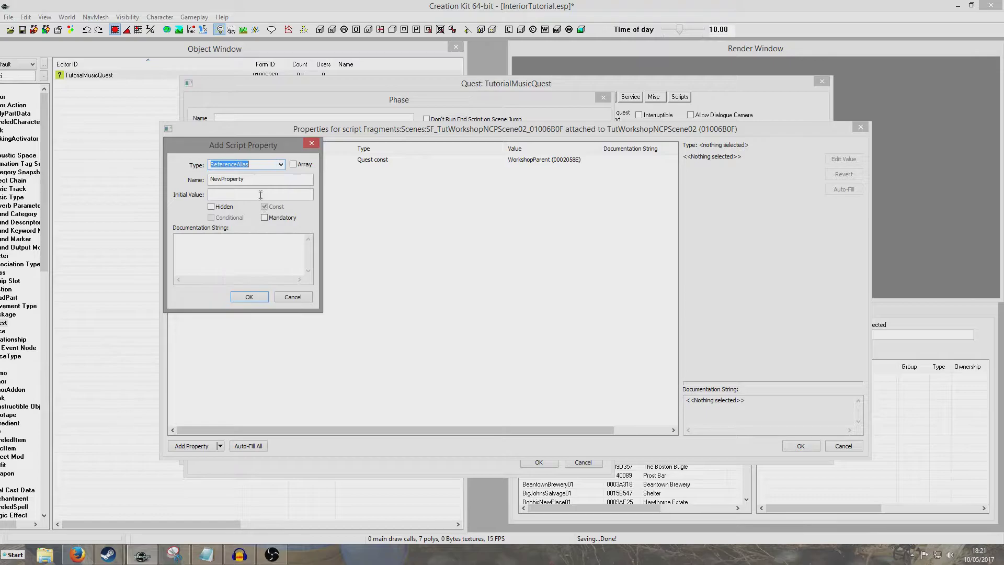
key(Tab)
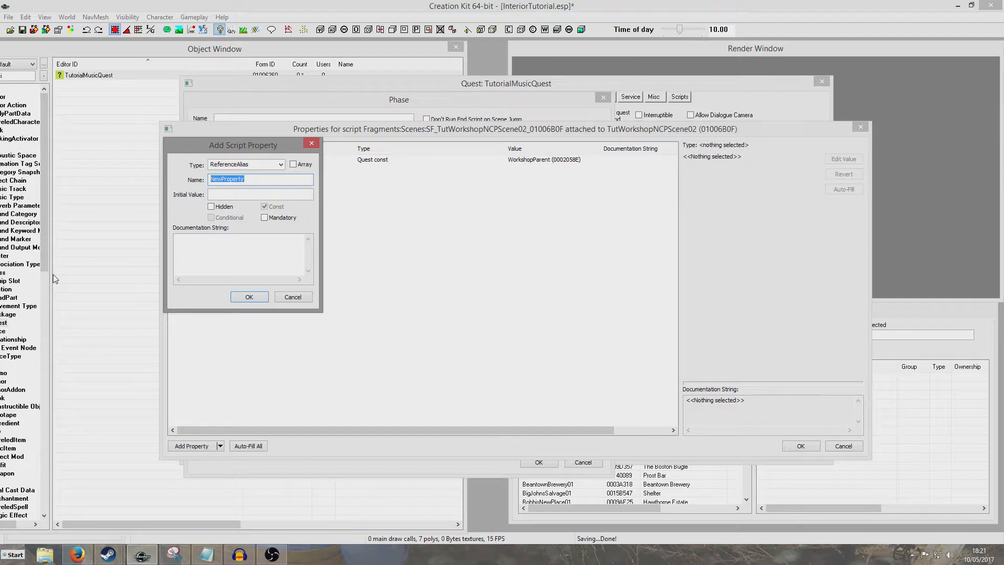
text(A)
text(PC)
drag(226, 181, 195, 180)
click(228, 178)
drag(225, 179, 211, 181)
click(227, 179)
click(227, 180)
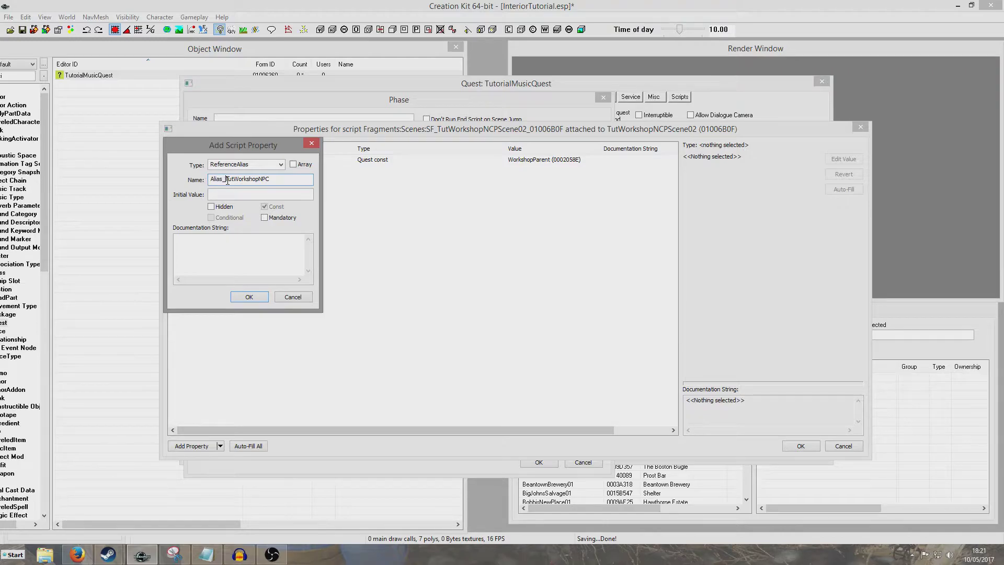
click(249, 297)
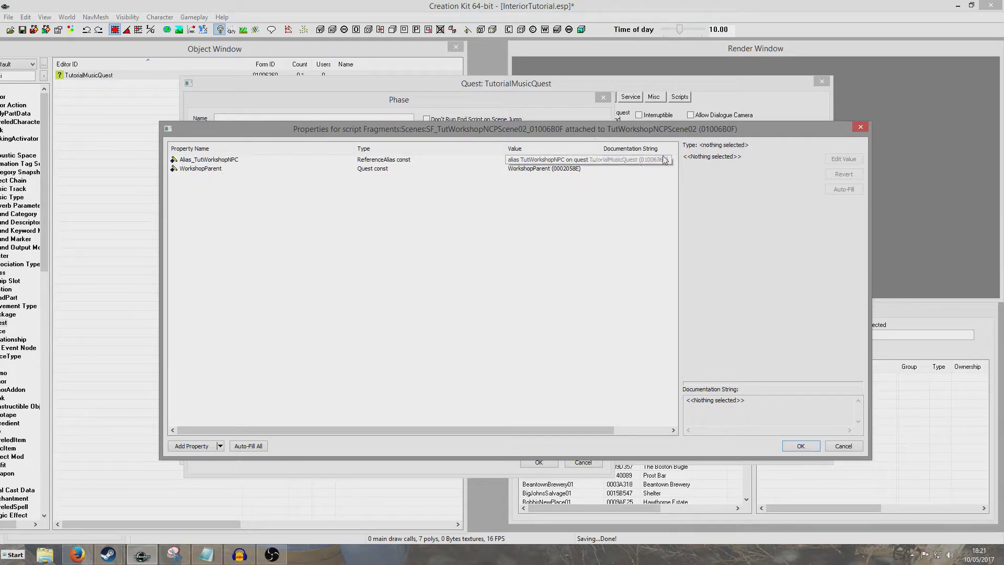
click(800, 444)
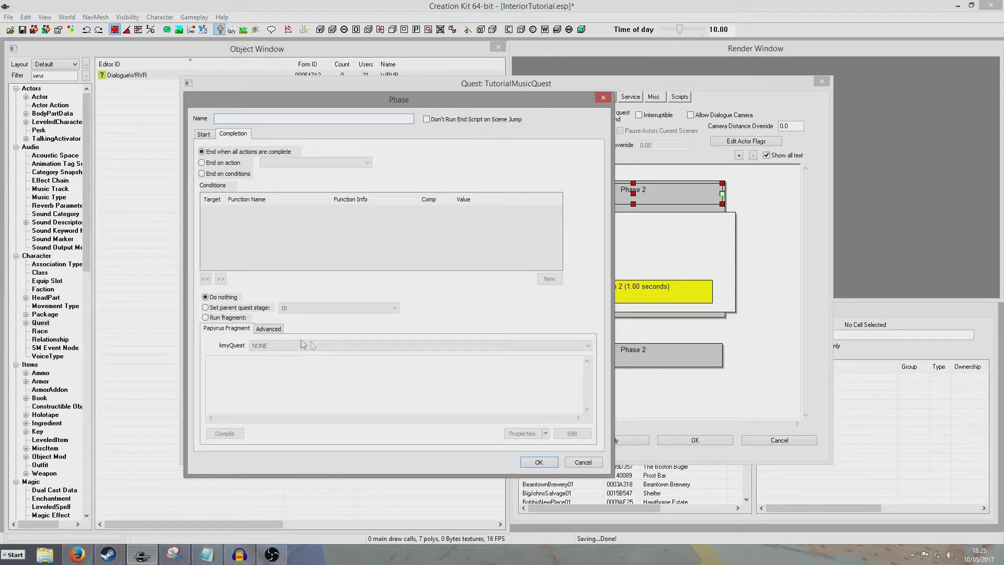
Paste the AddPermanentActorToWorkshopPlayerChoice line from the notes into Phase 2's fragment.
click(224, 320)
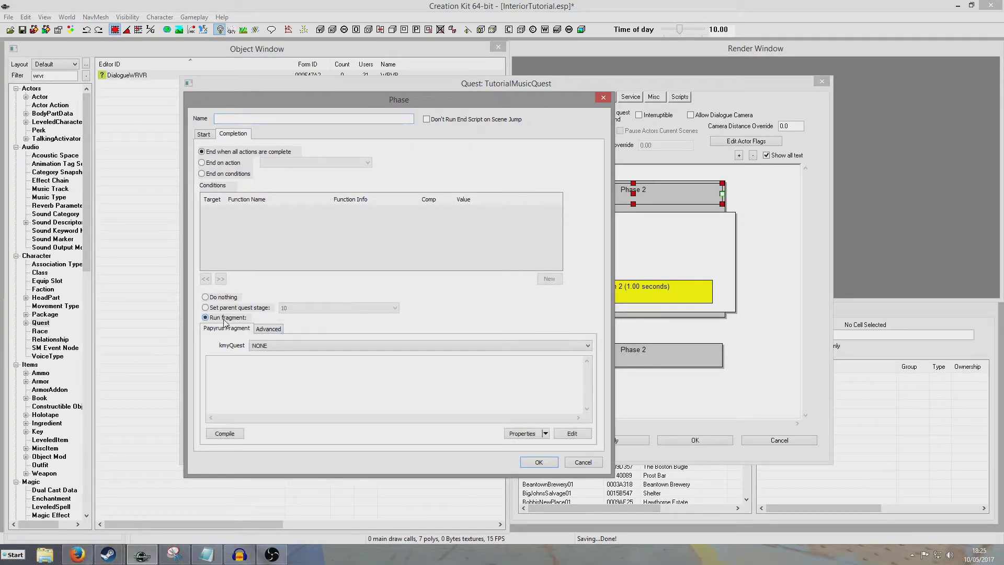
click(211, 558)
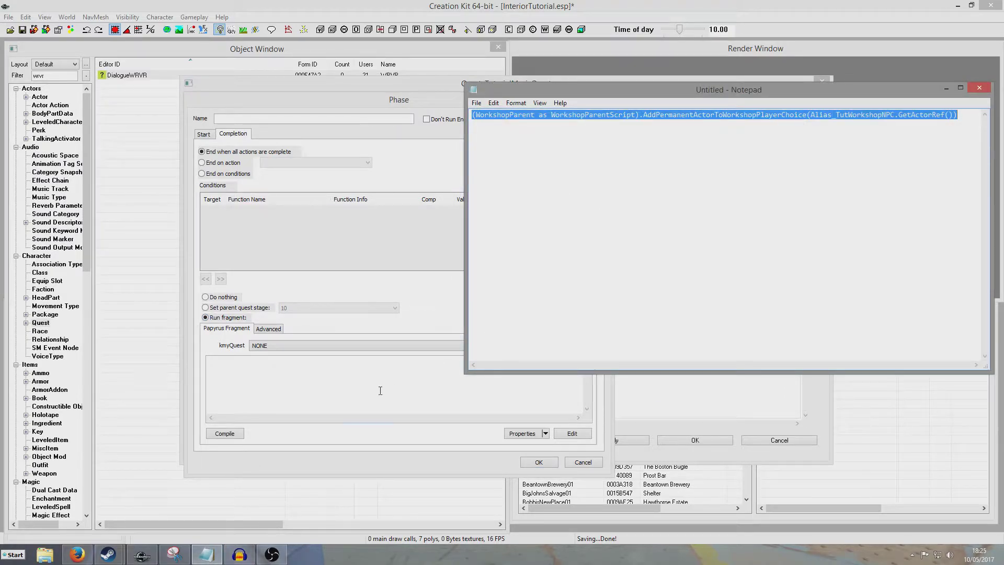
click(306, 405)
text((WorkshopParent as WorkshopParentScript).AddPermanentActorToWorkshopPlayerChoice(Alias_TutWorkshopNPC.GetActorRef()))
Walk through the line's WorkshopParentScript cast, function and Alias_TutWorkshopNPC.GetActorRef(), then save Phase 2.
drag(209, 360, 256, 364)
click(272, 369)
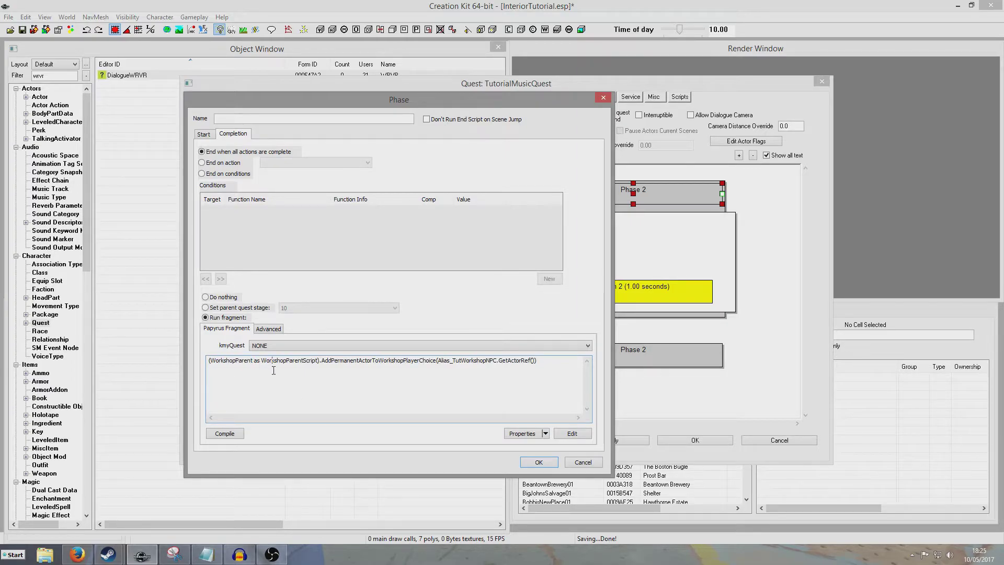
drag(319, 361, 240, 362)
click(307, 366)
drag(322, 362, 436, 362)
click(436, 362)
drag(325, 360, 376, 361)
click(496, 360)
click(447, 361)
drag(498, 361, 530, 362)
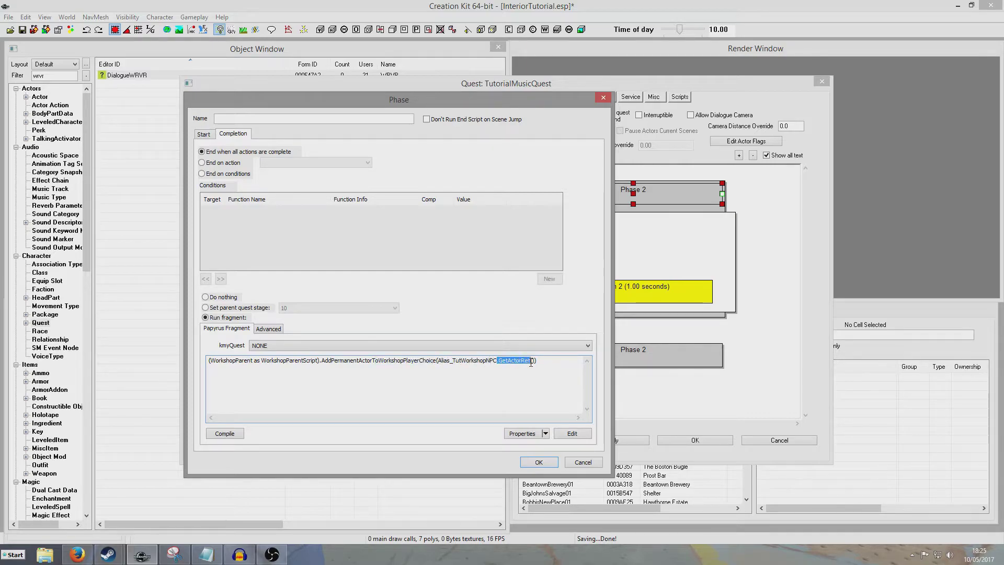
click(468, 361)
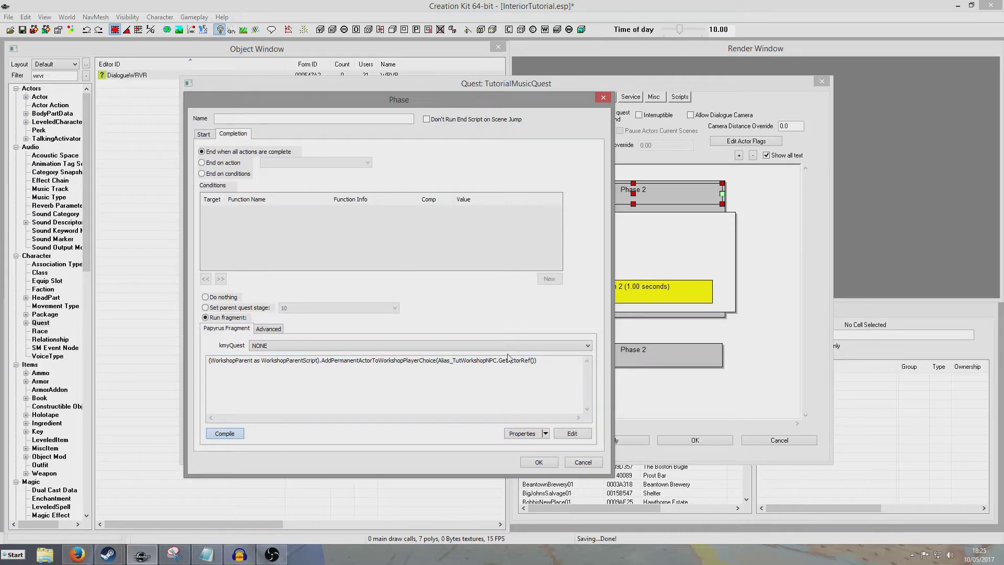
click(540, 364)
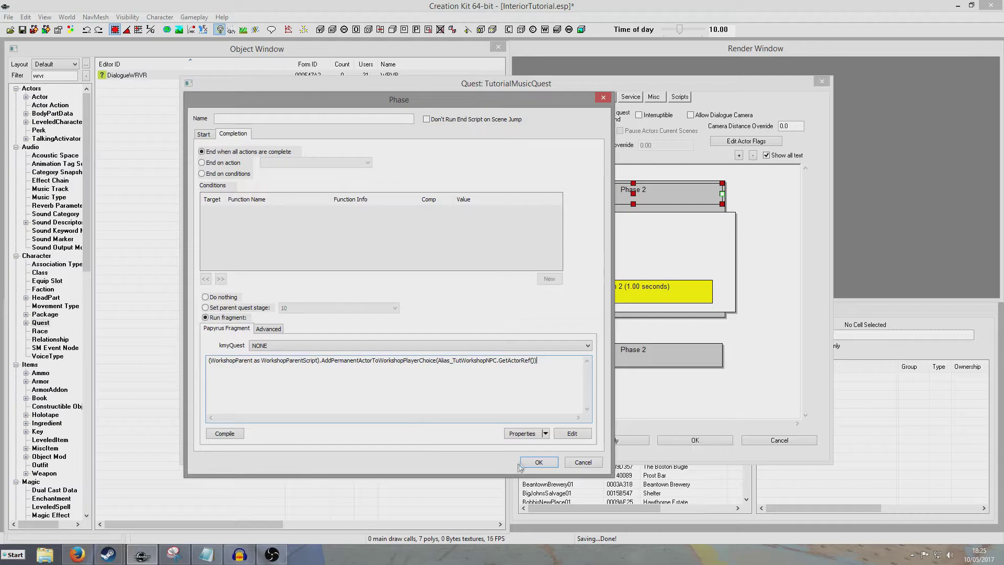
click(536, 462)
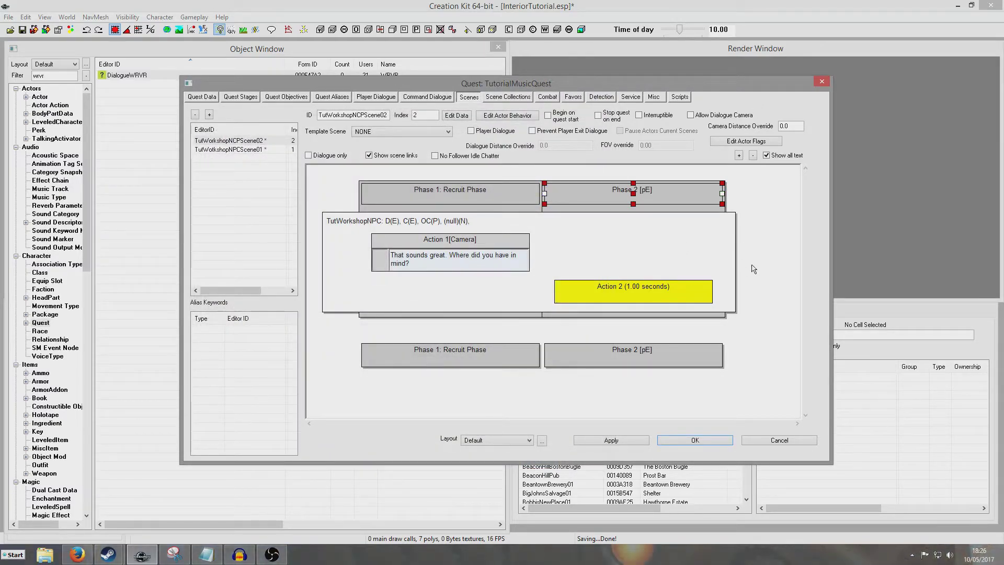
Add Phase 3 at the end of the scene with a new dialogue action.
right_click(753, 269)
click(768, 285)
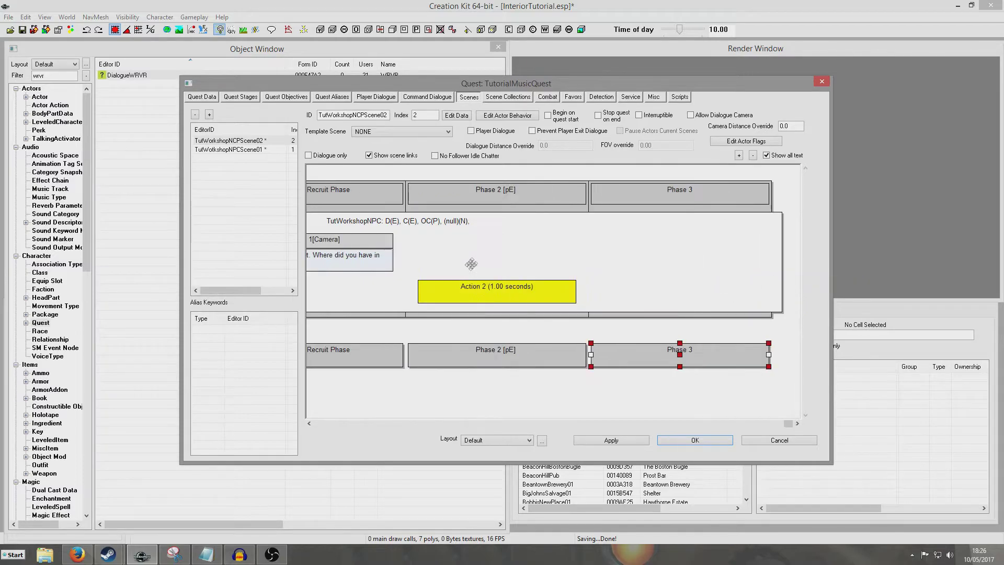
right_click(657, 264)
mouse_move(691, 298)
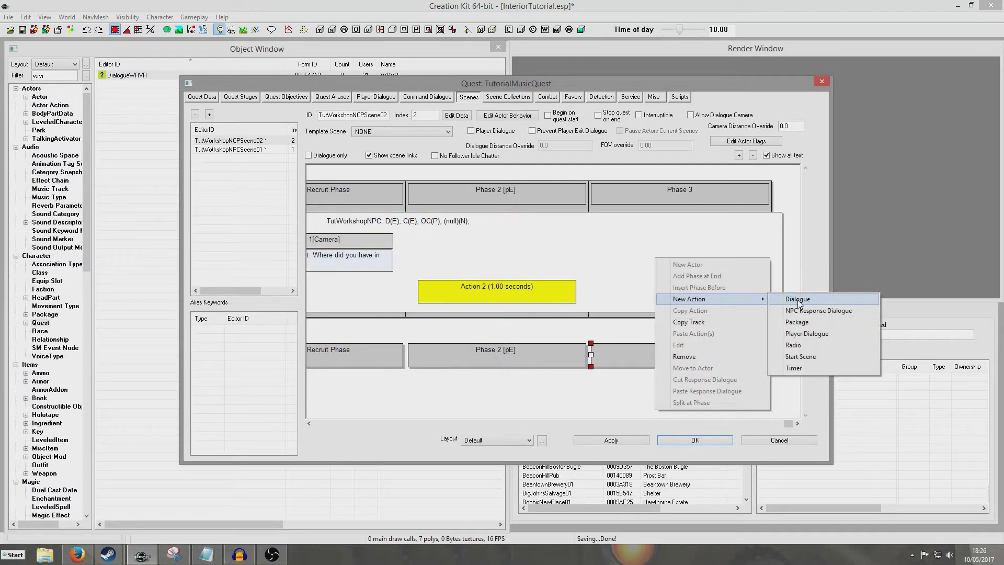
click(798, 302)
Give Action 3 the NPC line 'That's great. I'll head there now.'.
click(276, 296)
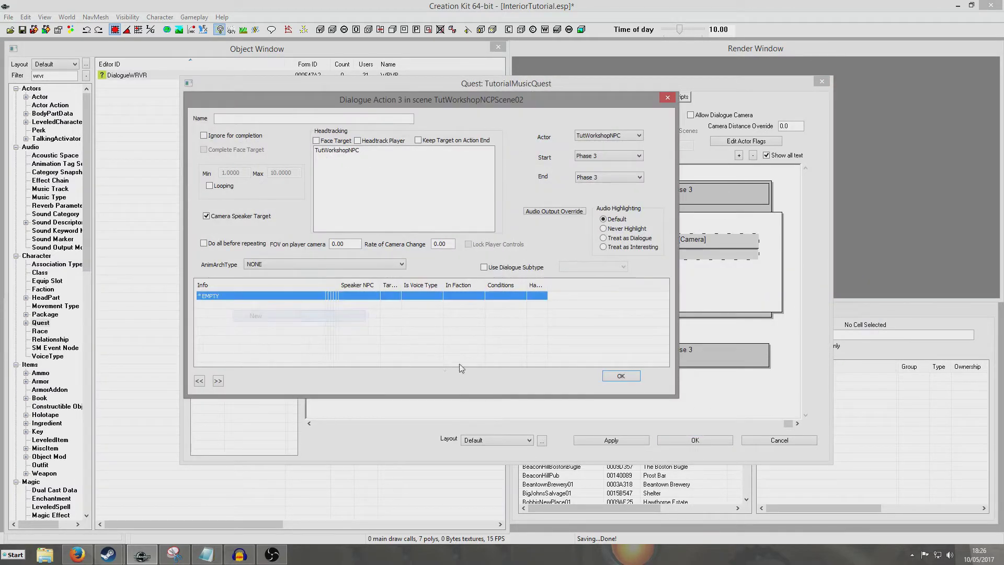
double_click(363, 343)
text(That's great)
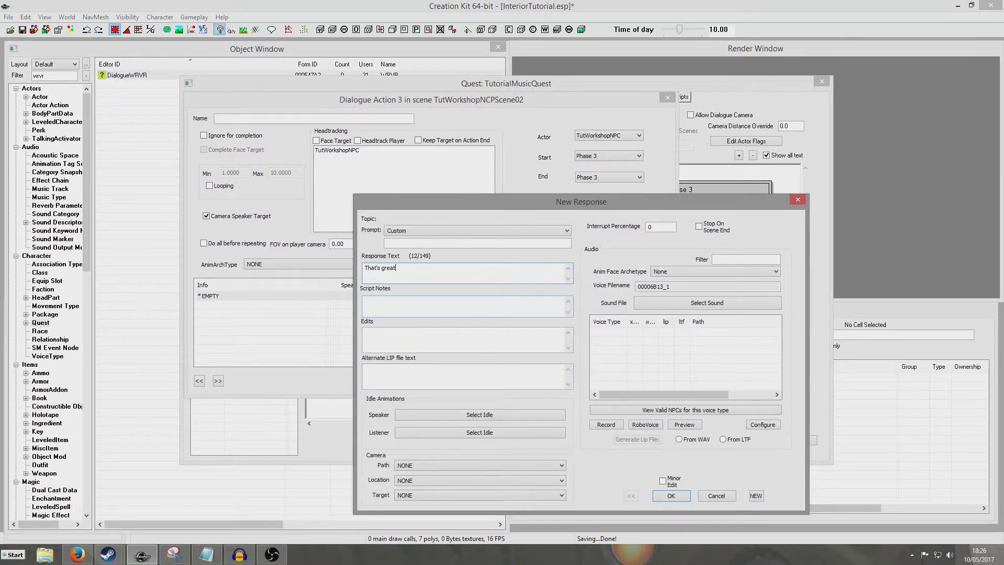
text(. I'll head there now.)
key(Return)
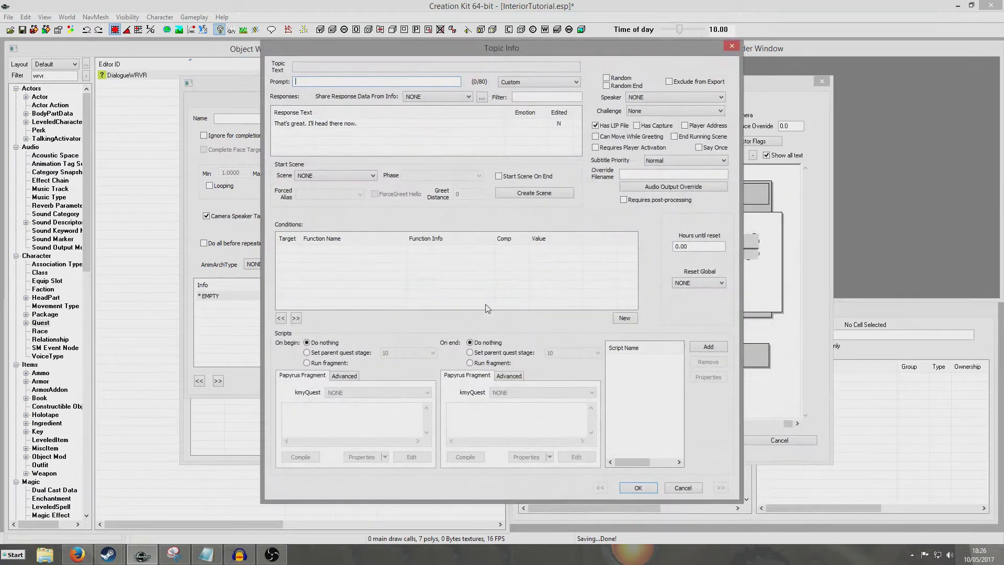
click(628, 492)
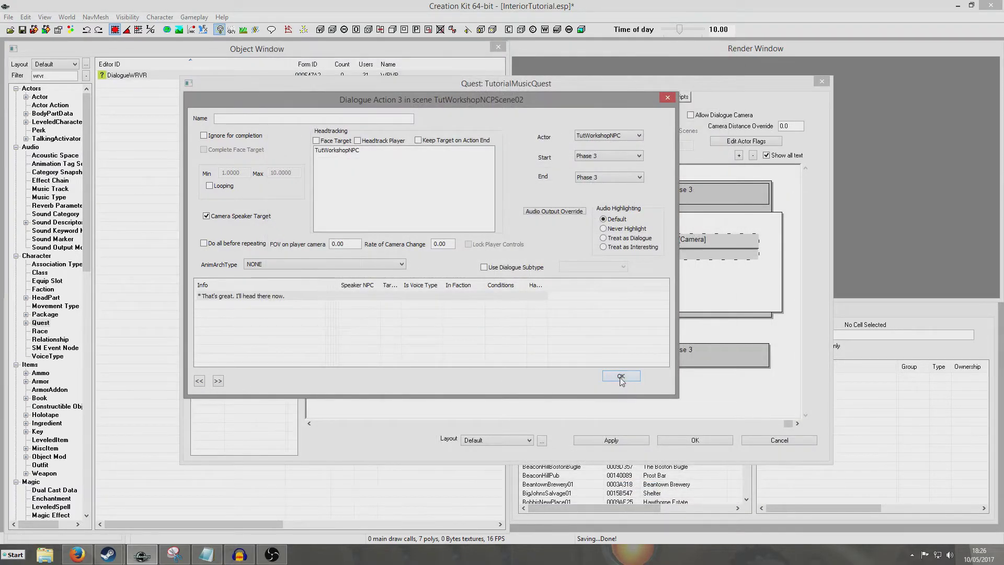
click(624, 381)
click(463, 251)
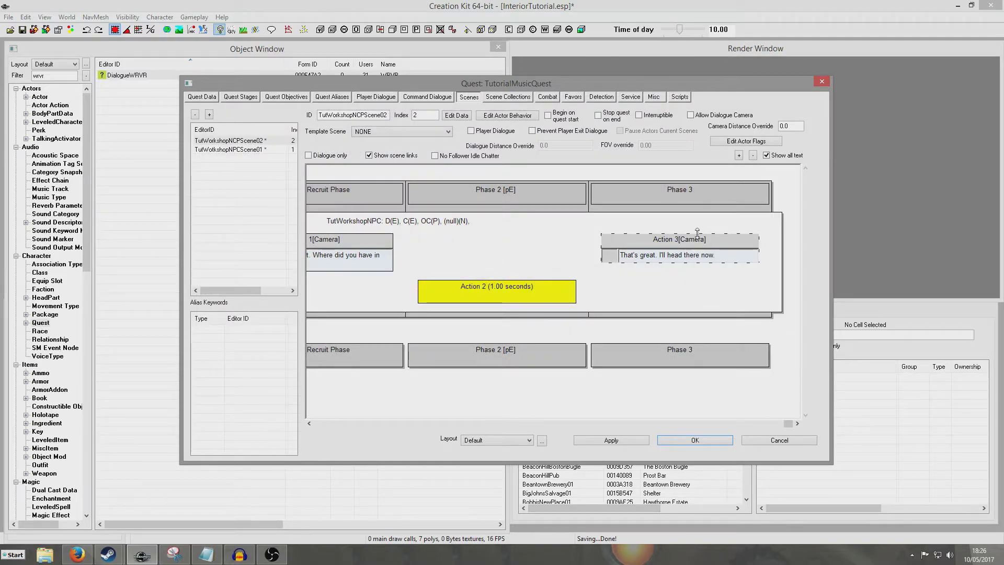
drag(467, 249, 578, 251)
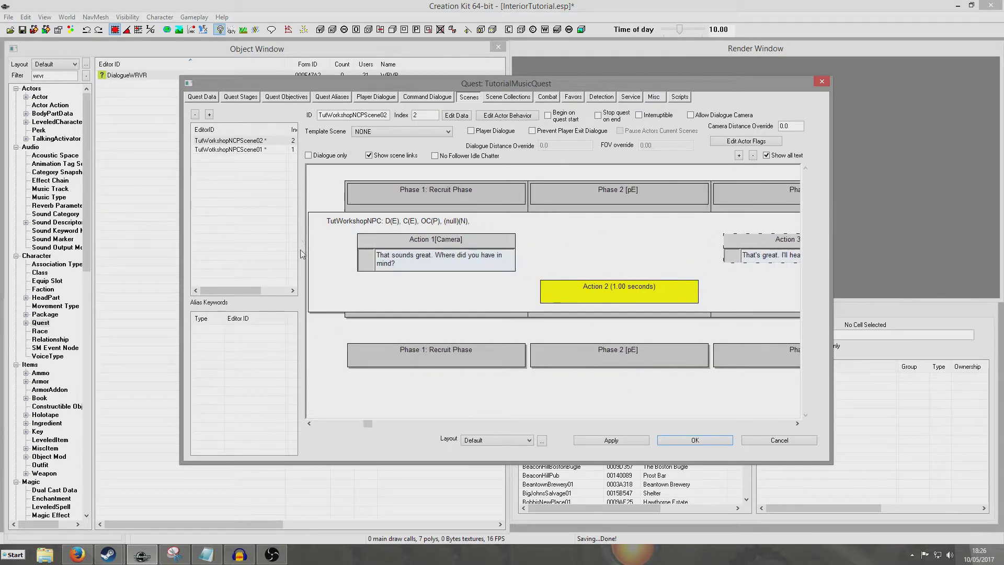
Make Scene01's 'Do you want to come and work with me?' line start TutWorkshopNCPScene02 at Recruit Phase.
click(230, 149)
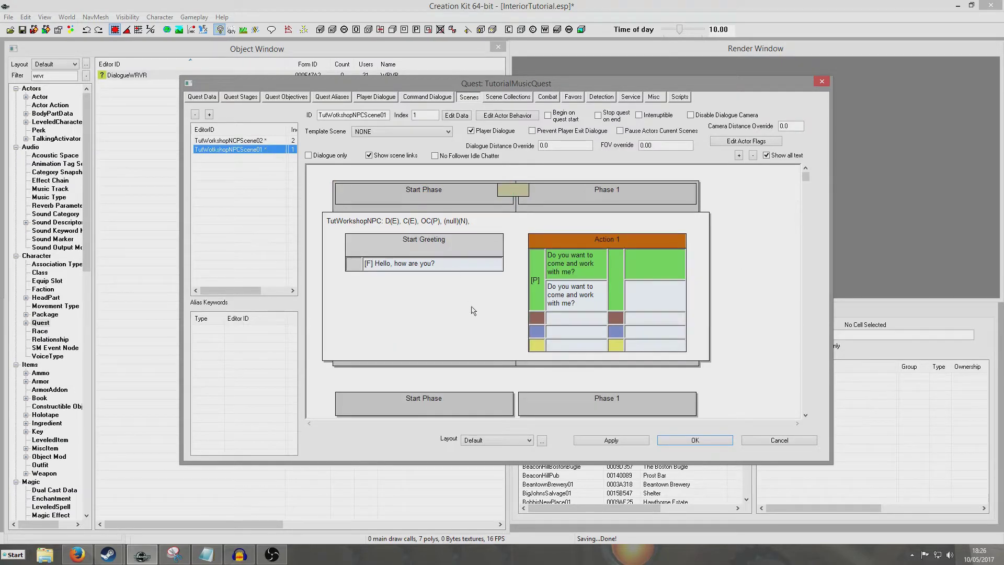
double_click(573, 297)
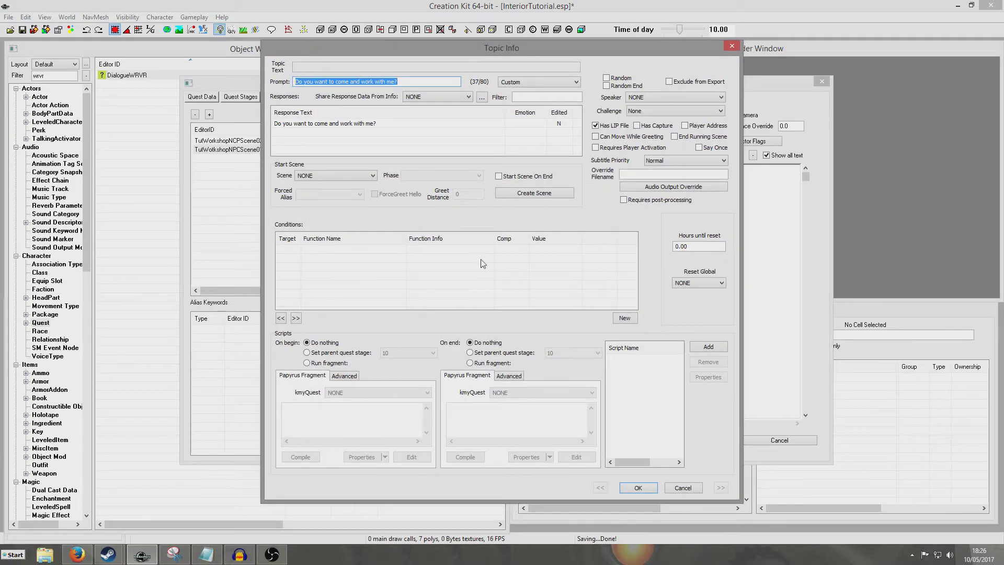
click(355, 176)
click(354, 192)
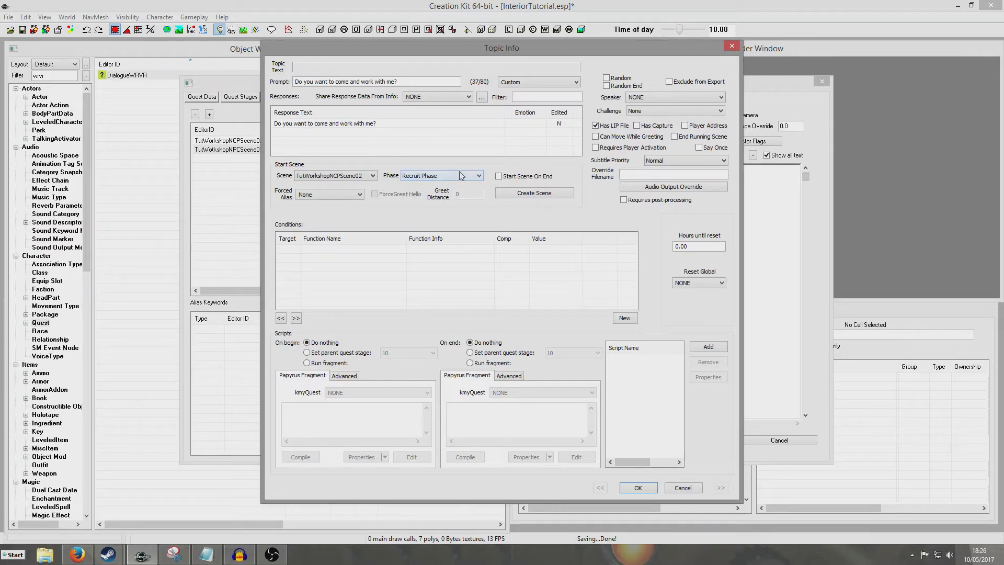
click(430, 177)
click(430, 183)
click(642, 487)
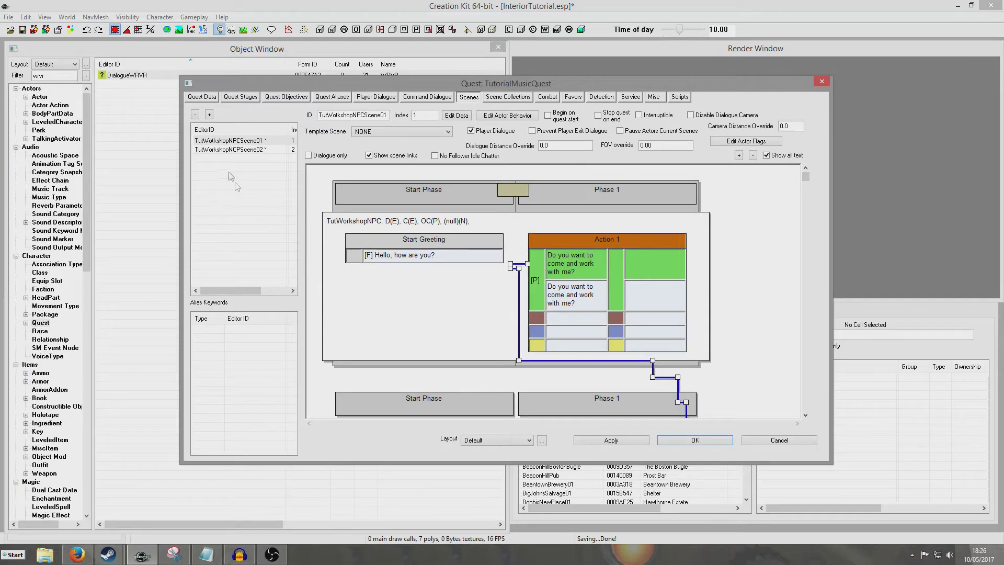
click(234, 151)
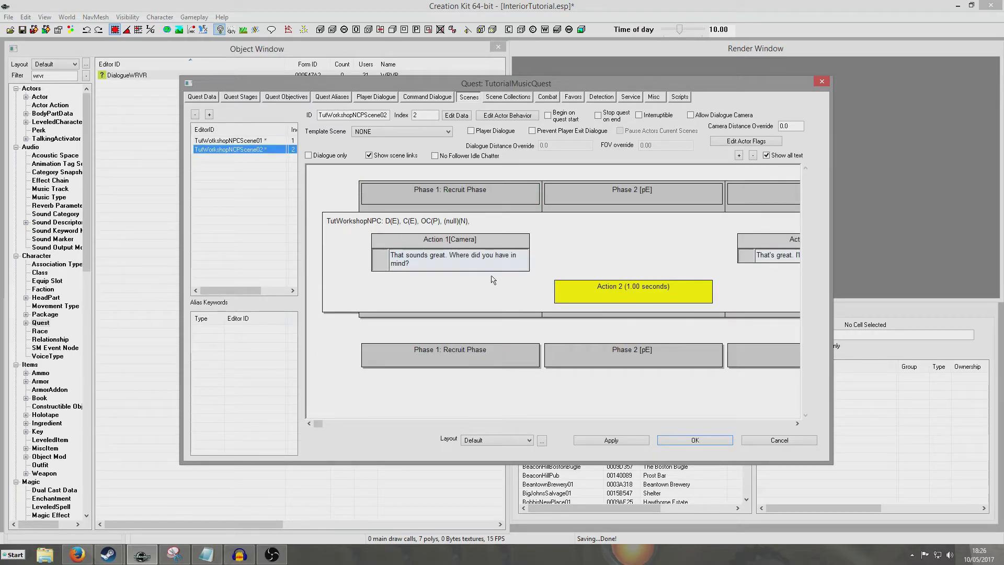
Add a package action using DefaultStayAtSelfScene to Scene02.
drag(612, 257, 463, 253)
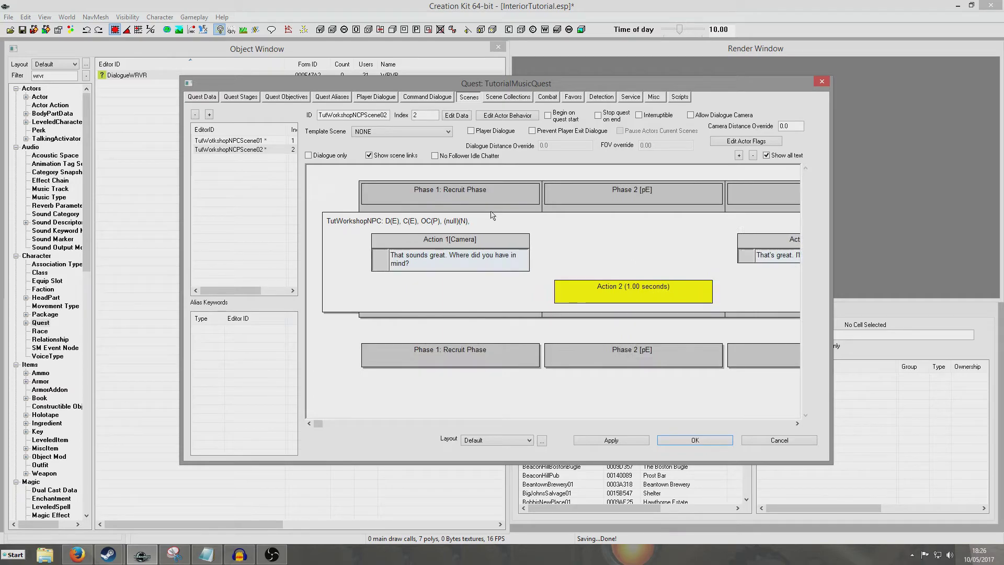
right_click(402, 302)
mouse_move(502, 339)
click(542, 361)
right_click(233, 220)
click(269, 236)
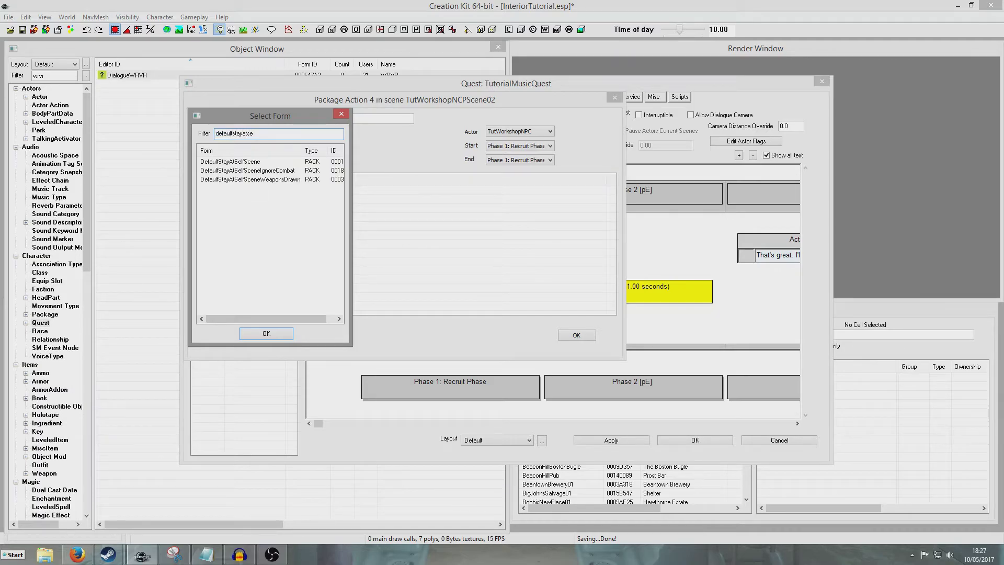
double_click(255, 162)
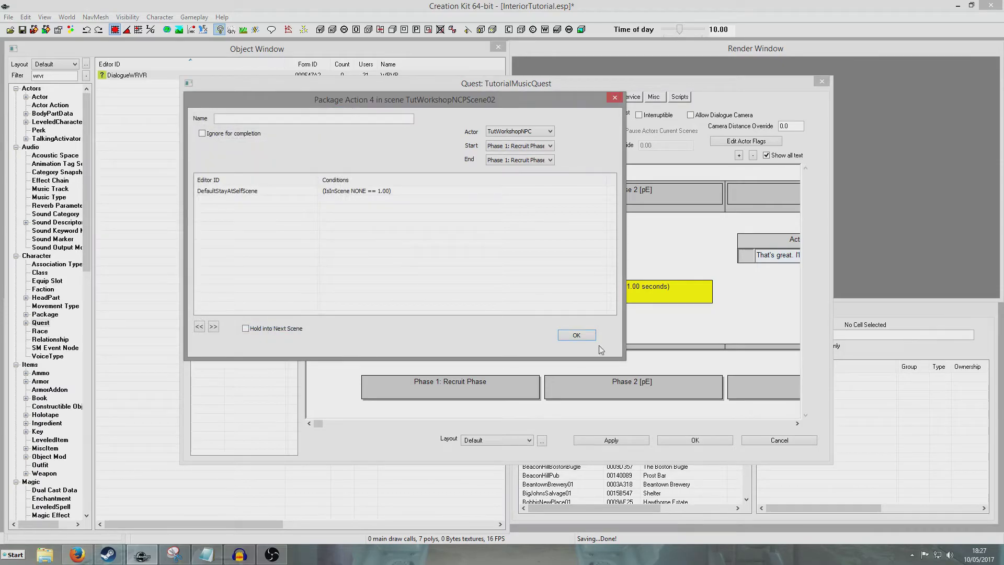
click(577, 336)
Stretch Action 4 from Recruit Phase across the later phases.
drag(526, 329, 797, 328)
click(591, 381)
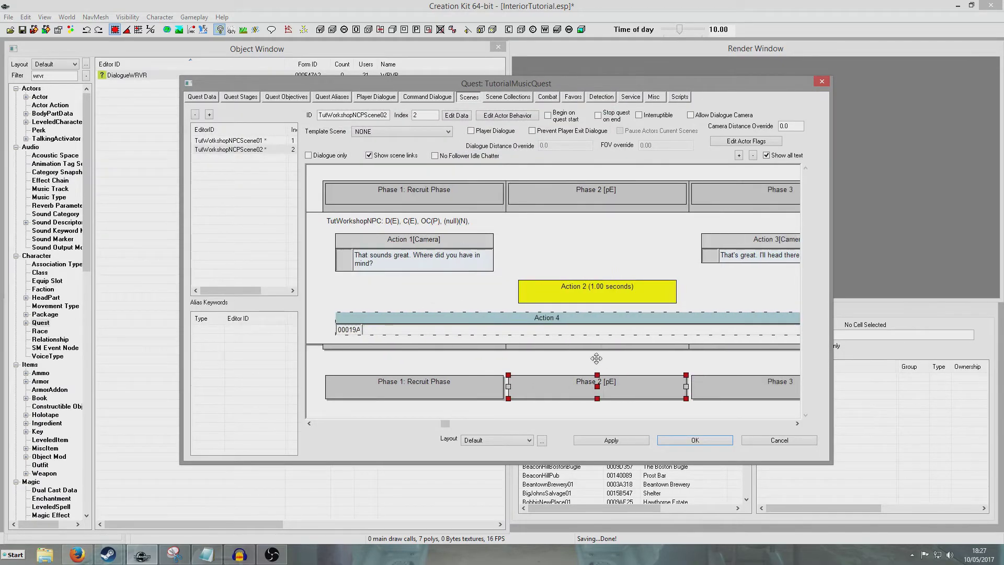
click(379, 242)
click(253, 140)
click(252, 150)
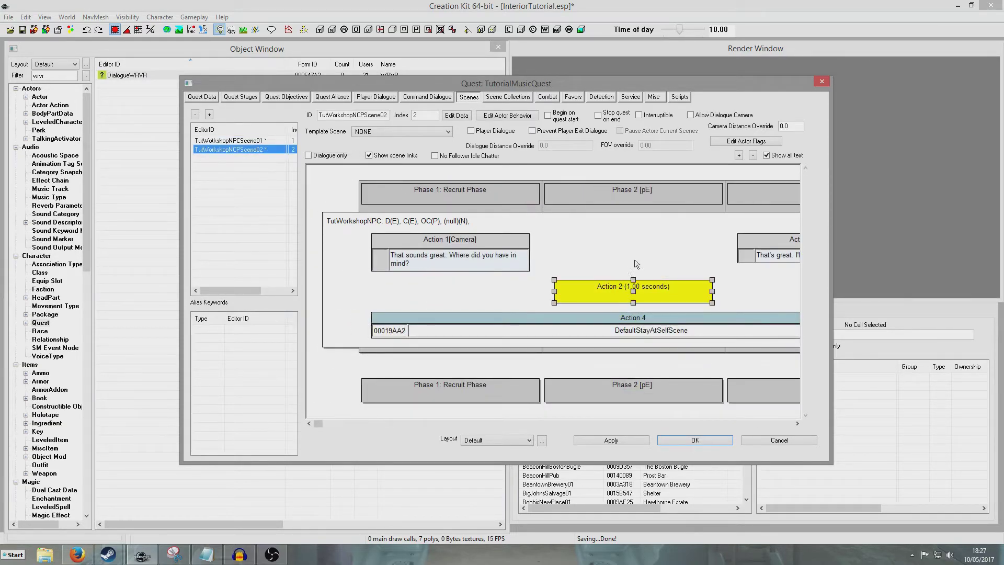
scroll(551, 267, right, 3)
drag(551, 268, 607, 256)
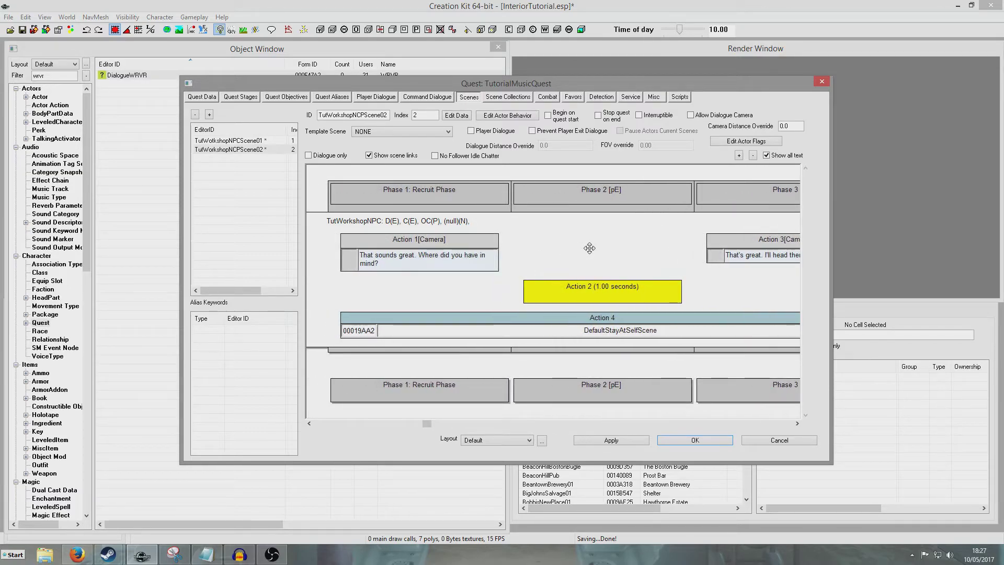
Close TutorialMusicQuest keeping the scene changes and save InteriorTutorial.esp.
click(263, 149)
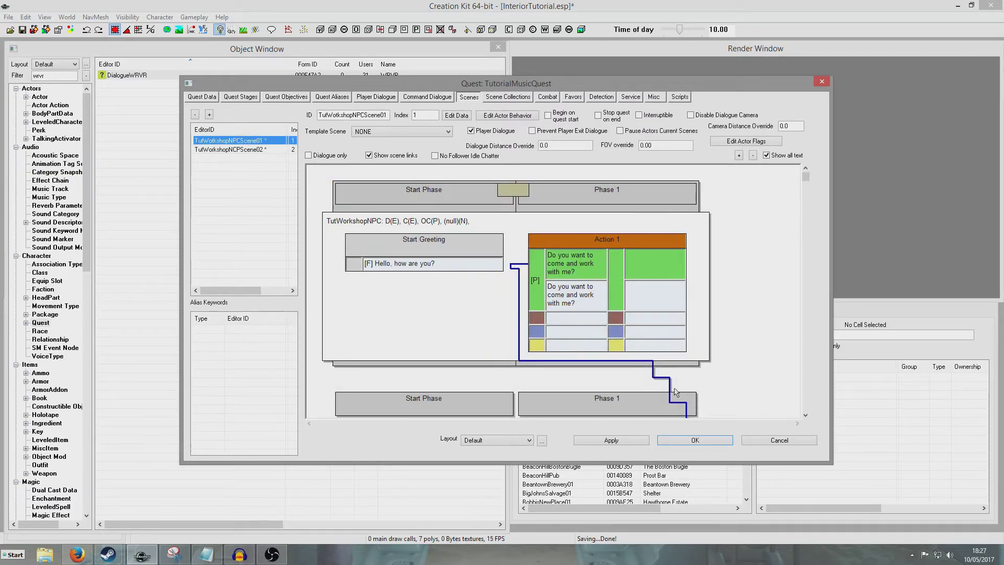
click(686, 440)
click(22, 30)
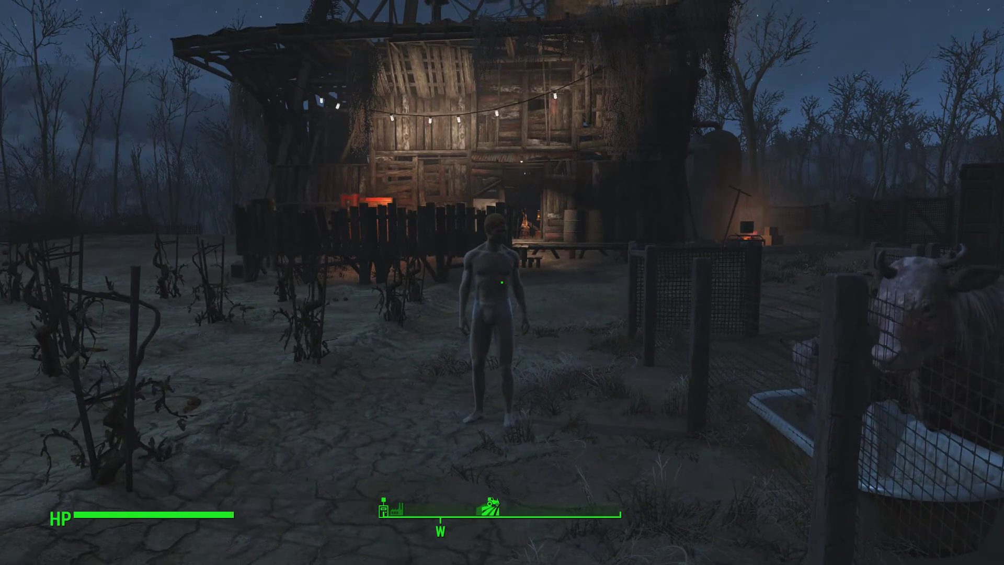
Walk up to the Workshop NPC, choose the recruit line, and send it to Abernathy Farm.
key(w)
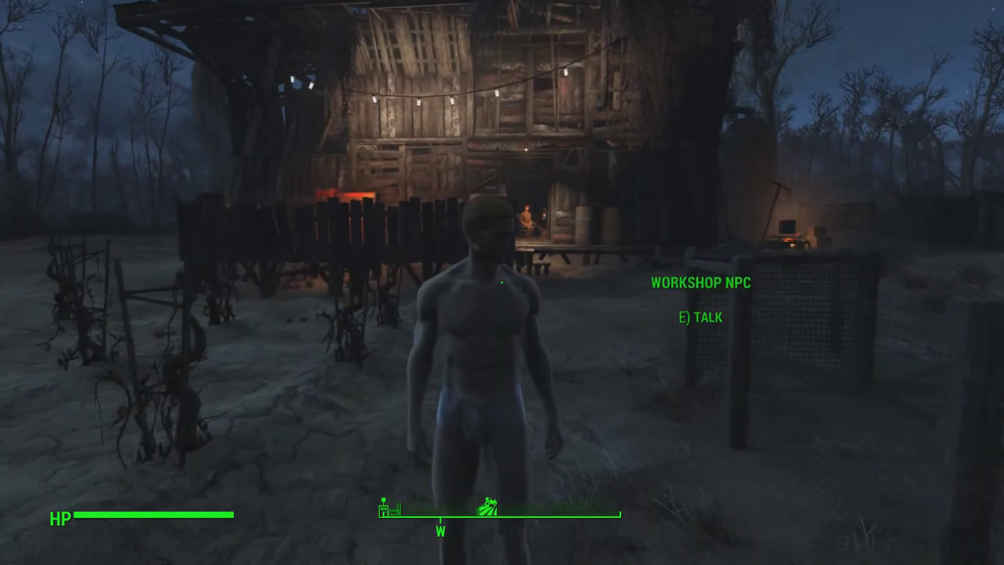
key(e)
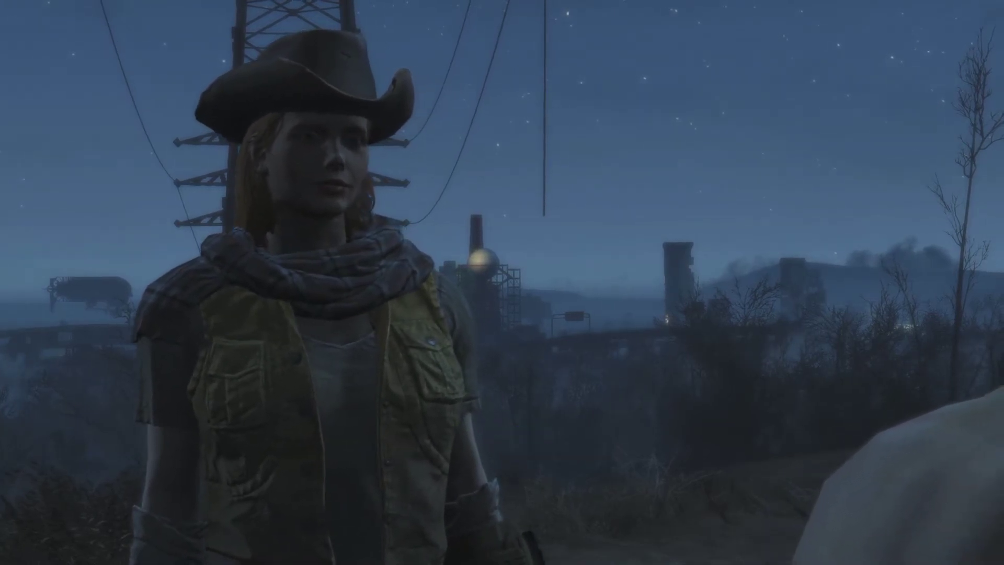
key(Down)
key(Down)
key(Down)
key(Down)
key(Down)
key(Down)
key(Down)
key(Down)
key(Down)
key(Down)
key(Down)
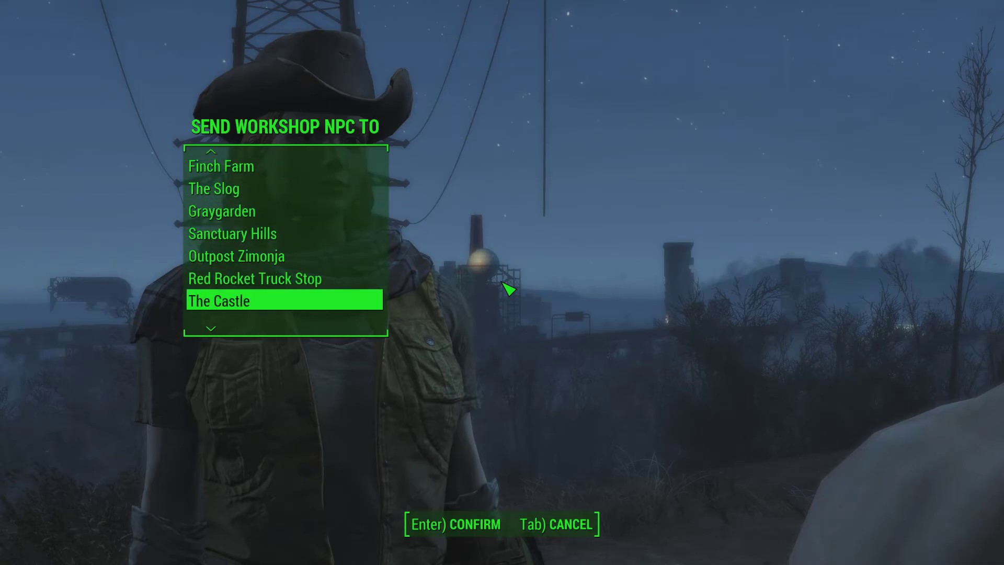
key(Down)
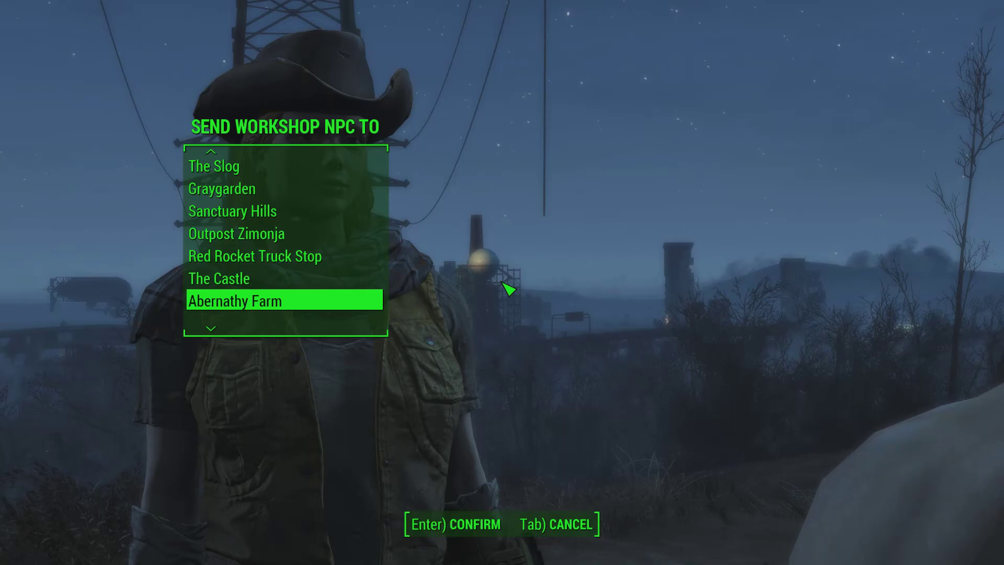
key(Return)
key(Return)
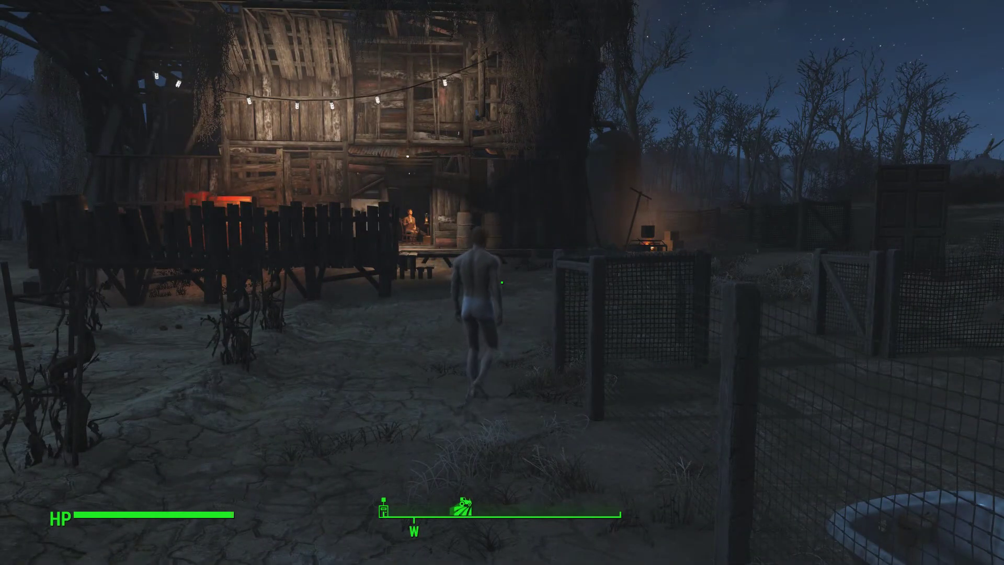
Build a Guard Post at Abernathy Farm and assign the Workshop NPC to it.
key(v)
key(Right)
key(Right)
key(Right)
key(Right)
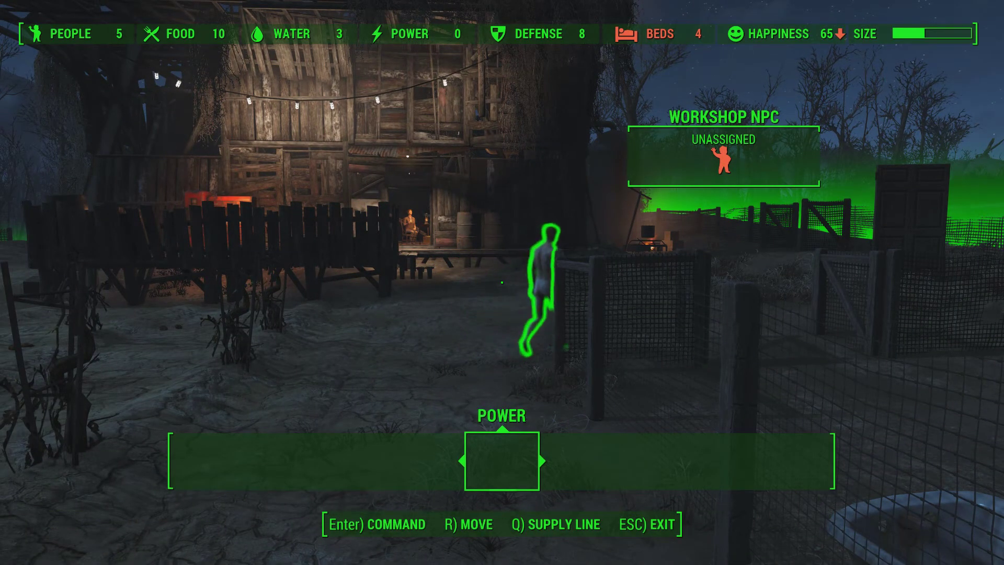
key(Right)
key(Right)
key(Left)
key(Return)
key(Return)
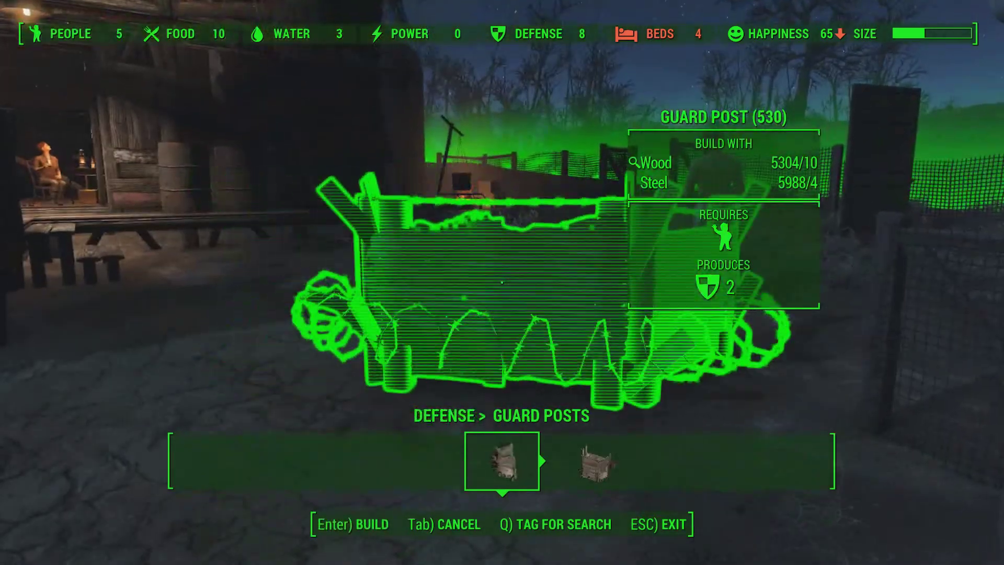
key(Return)
key(Return)
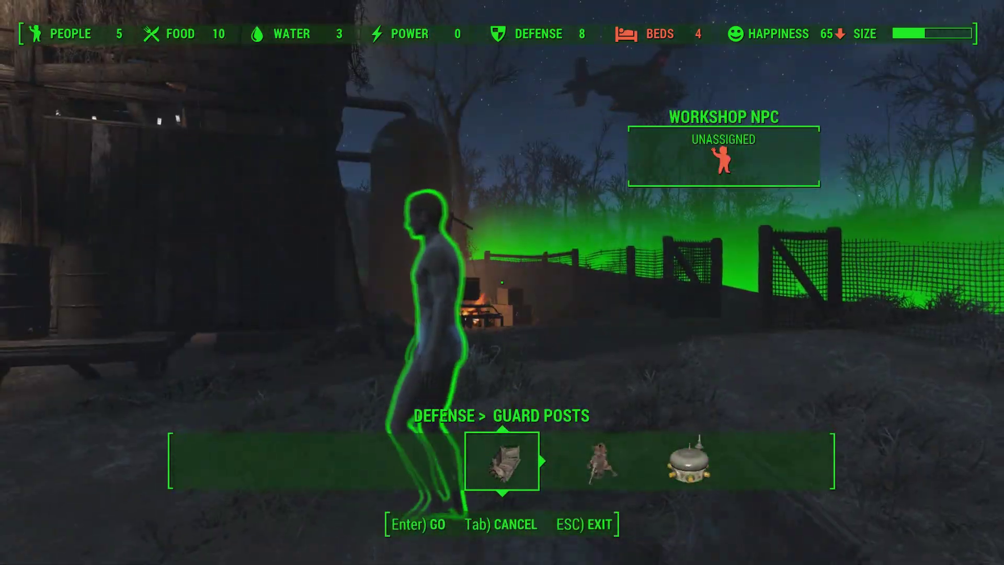
key(Return)
key(Return)
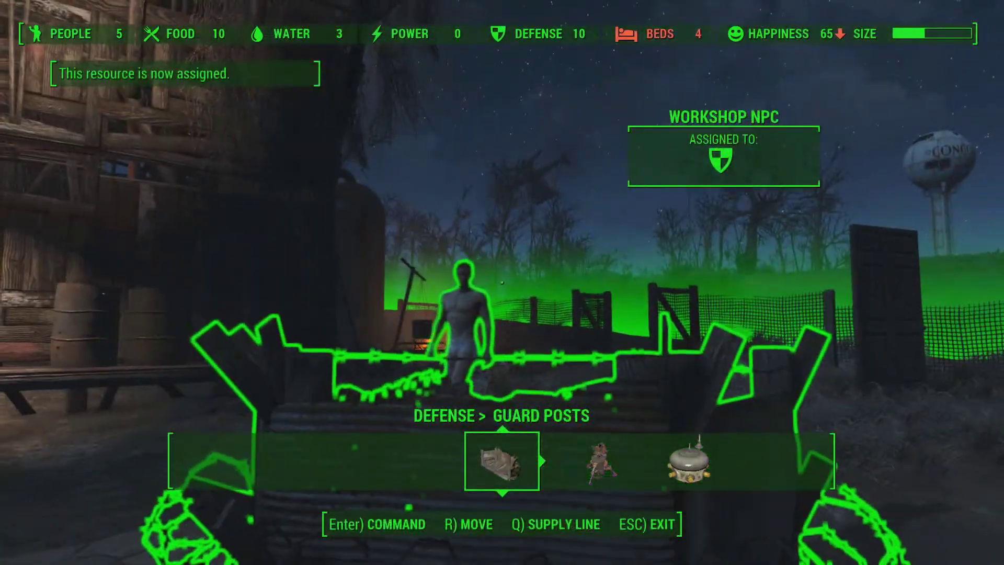
key(Escape)
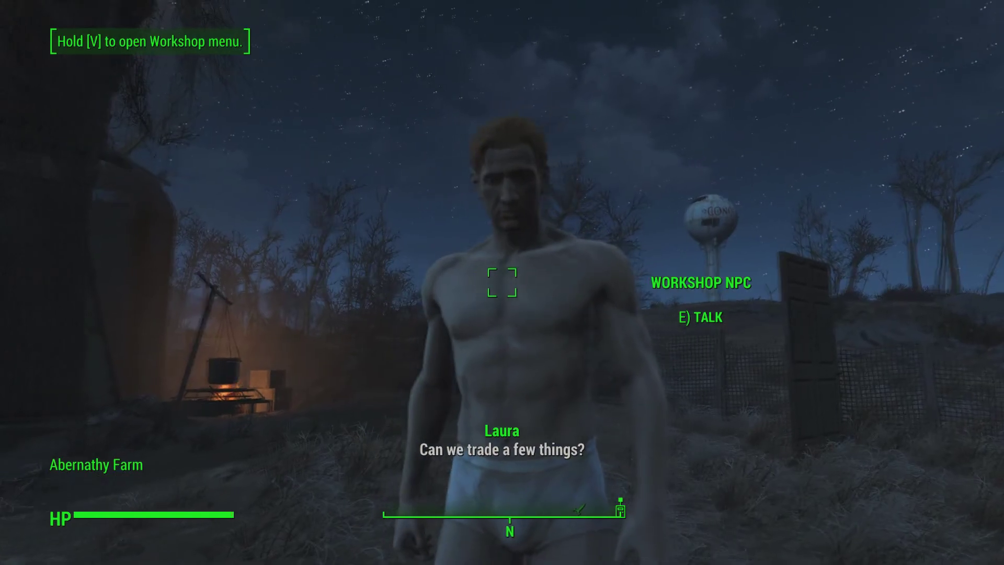
key(Tab)
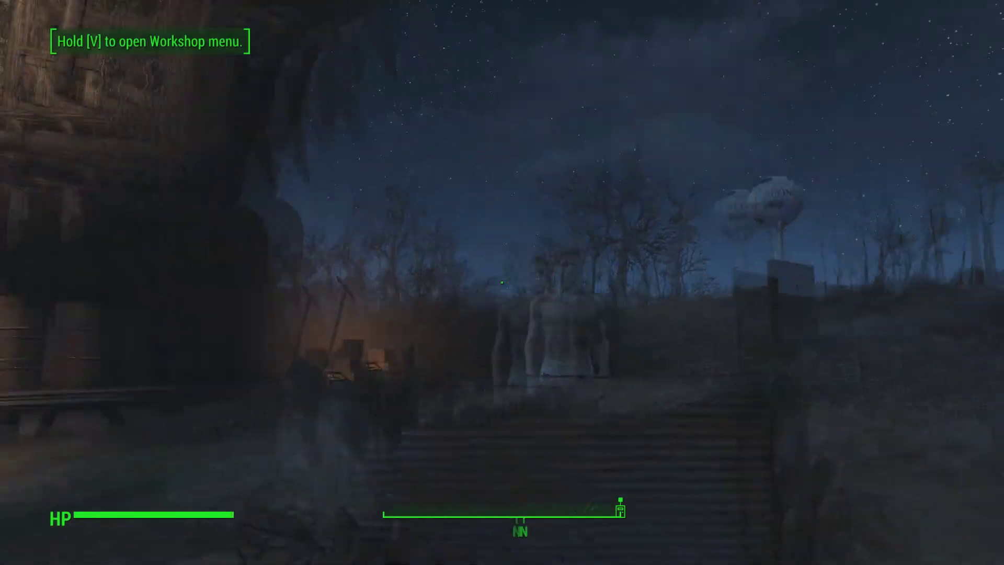
Build a Trading Stand and reassign the Workshop NPC to it, dropping defense to 8.
key(v)
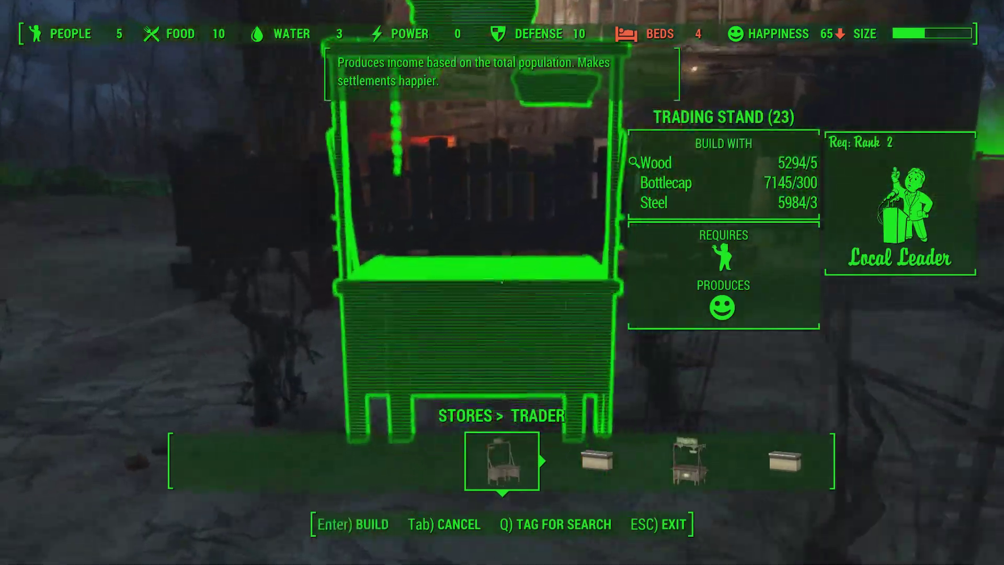
key(Return)
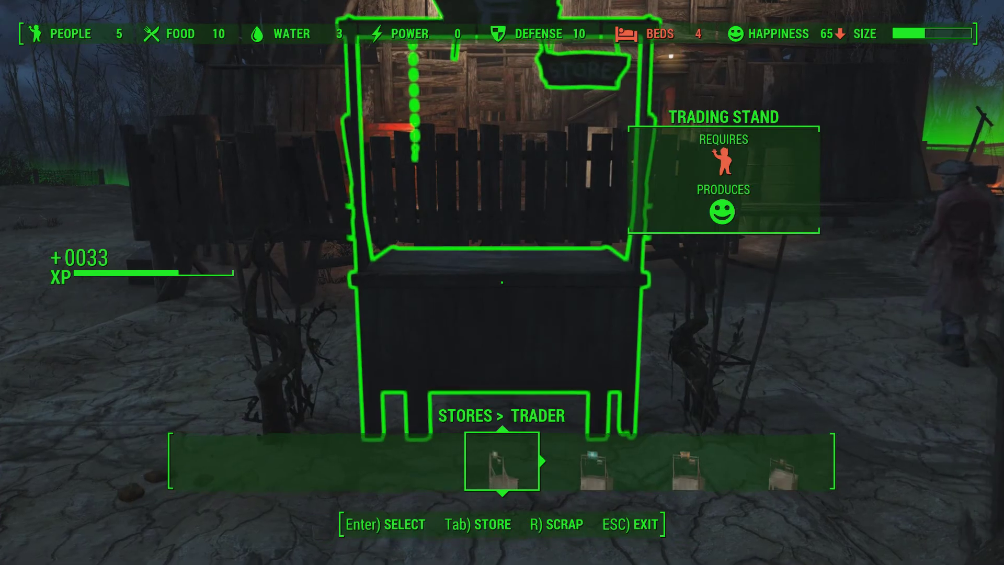
key(Return)
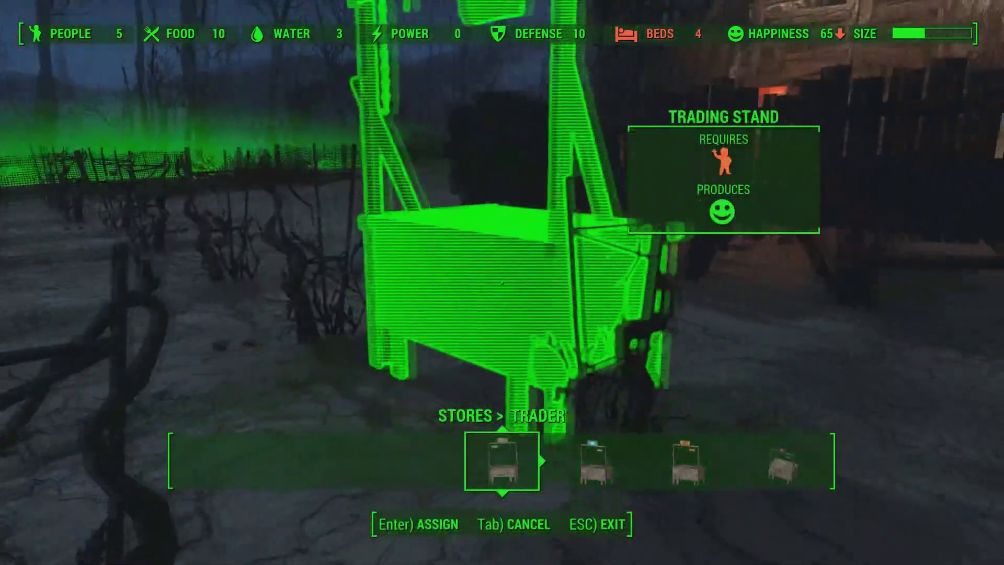
key(Return)
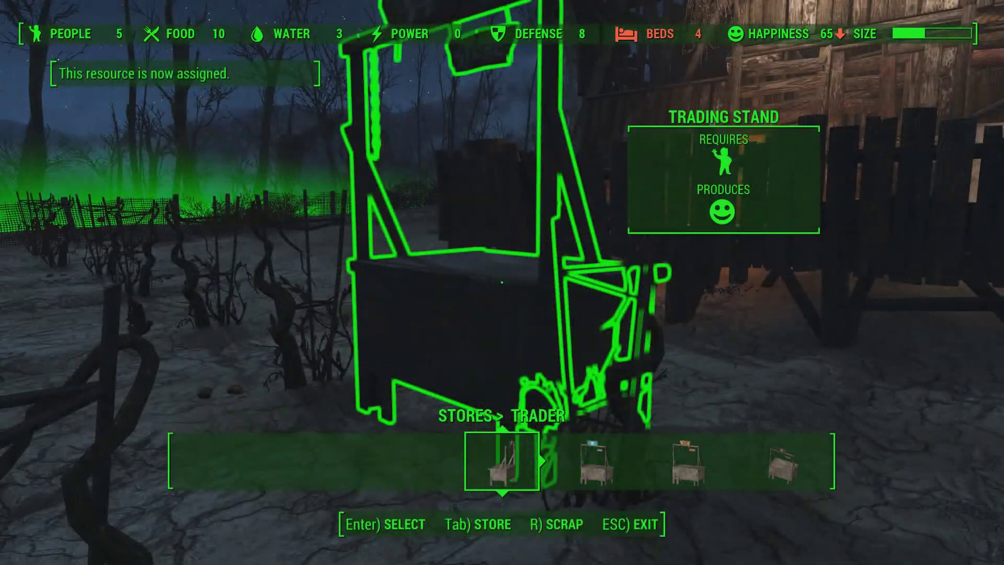
key(Escape)
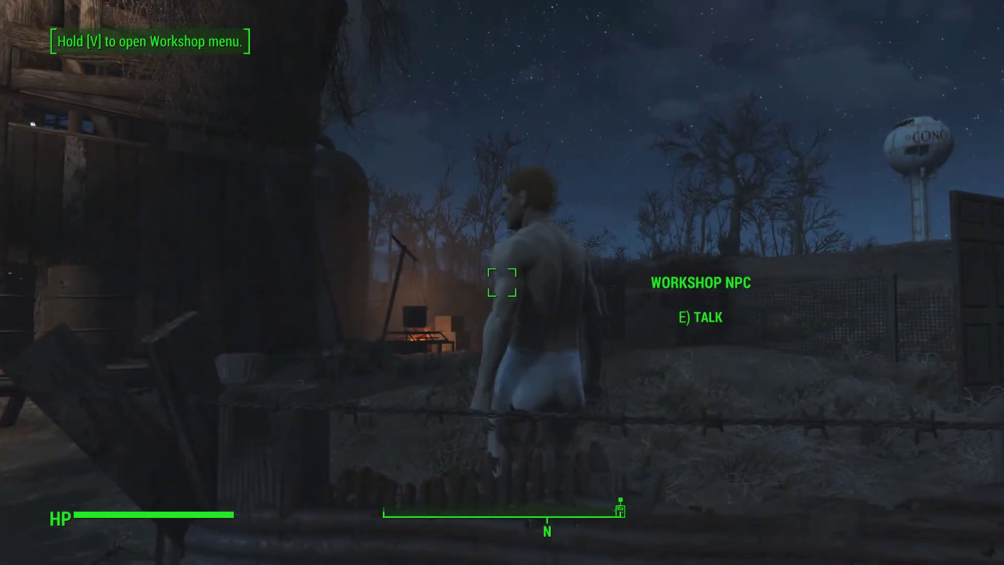
Check the Workshop NPC's barter stock, then walk the farm in first-person view at night.
key(e)
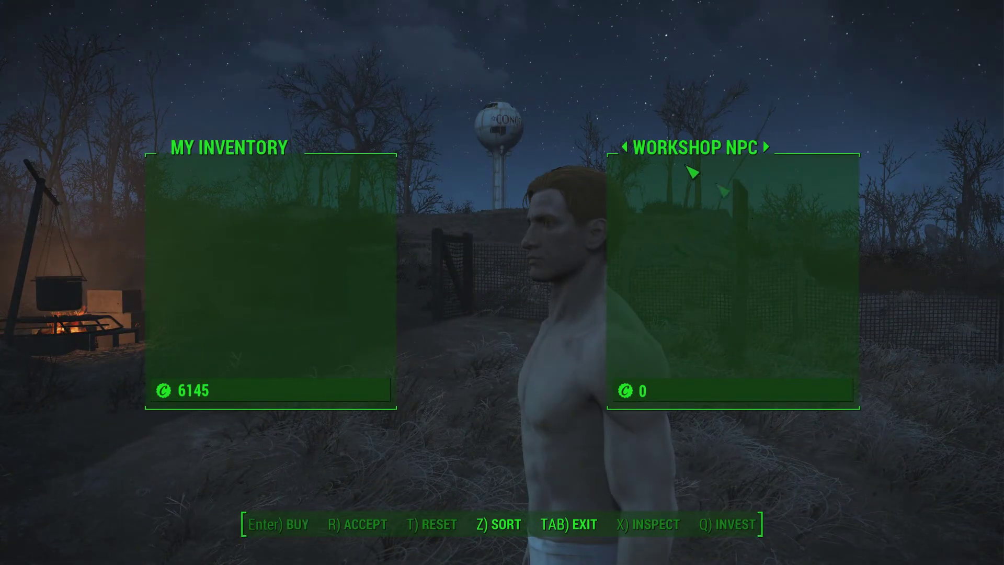
key(Tab)
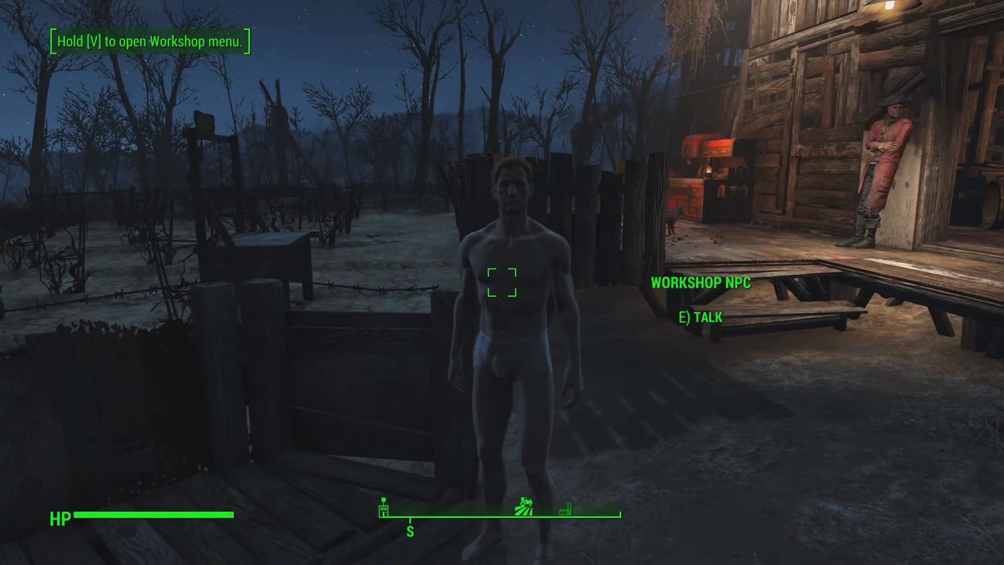
key(w)
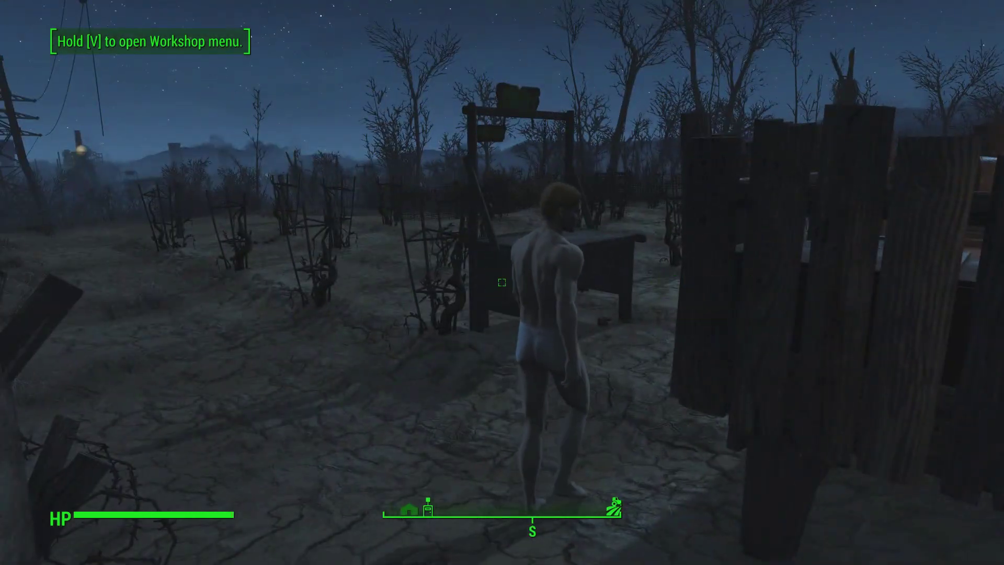
key(f)
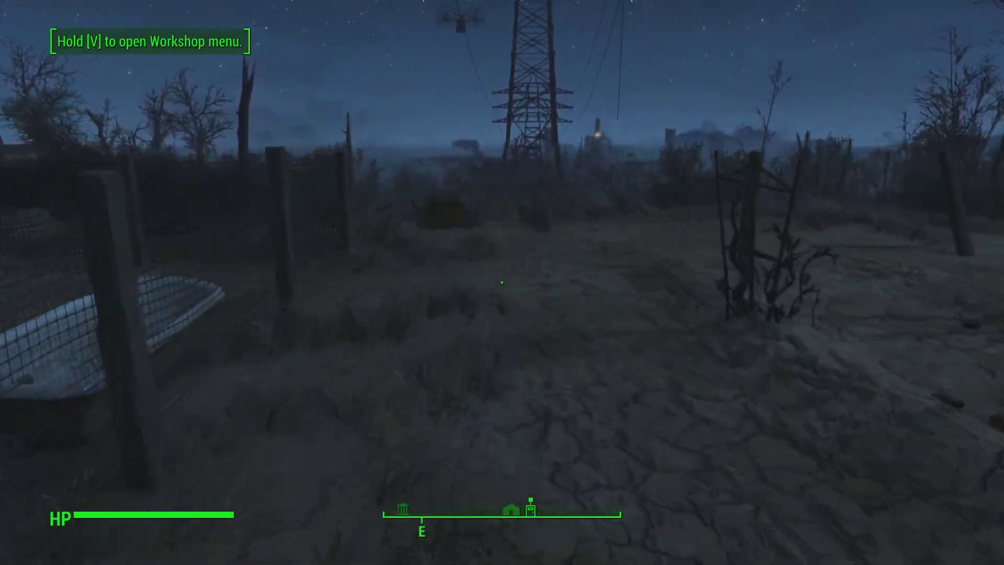